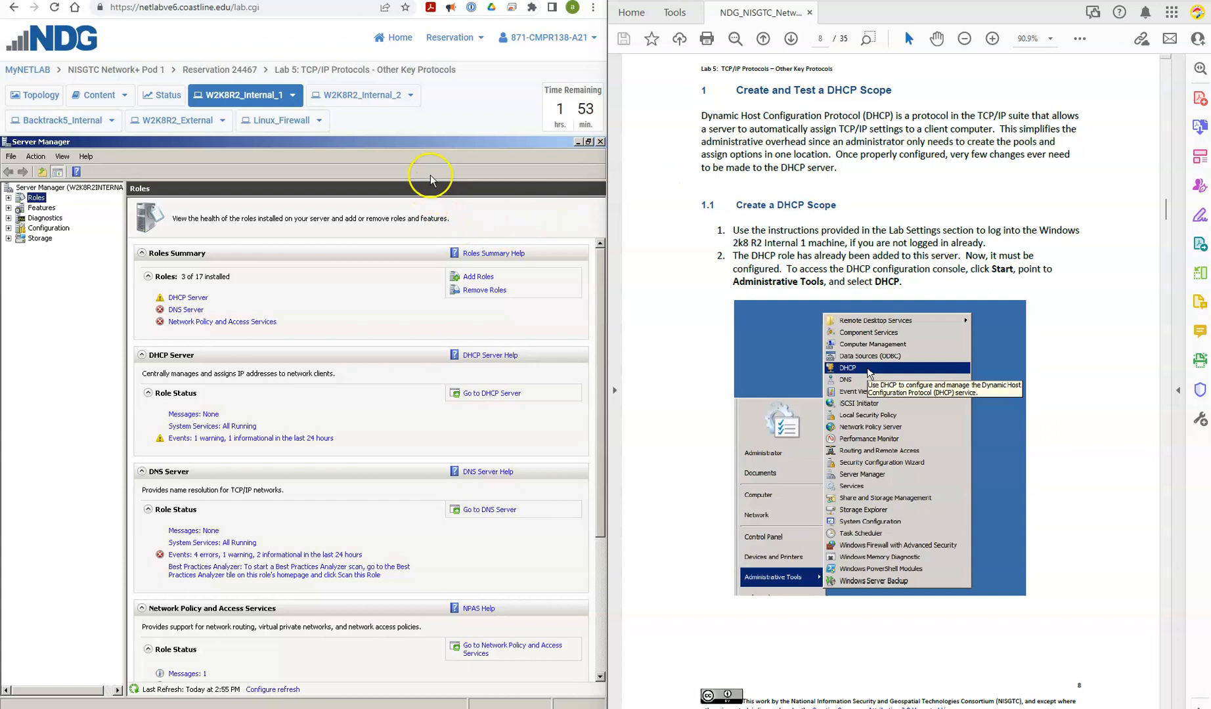
Step: Close Server Manager and open the DHCP console from the server's administrative tools
click(600, 142)
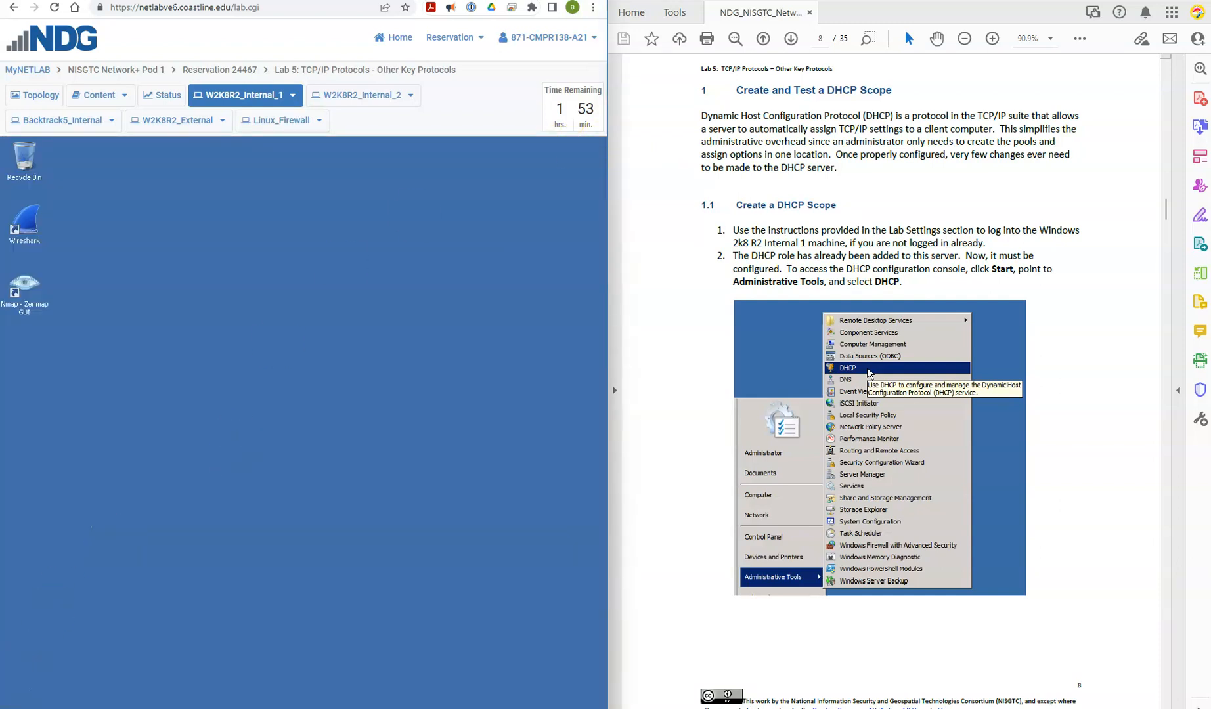
key(super)
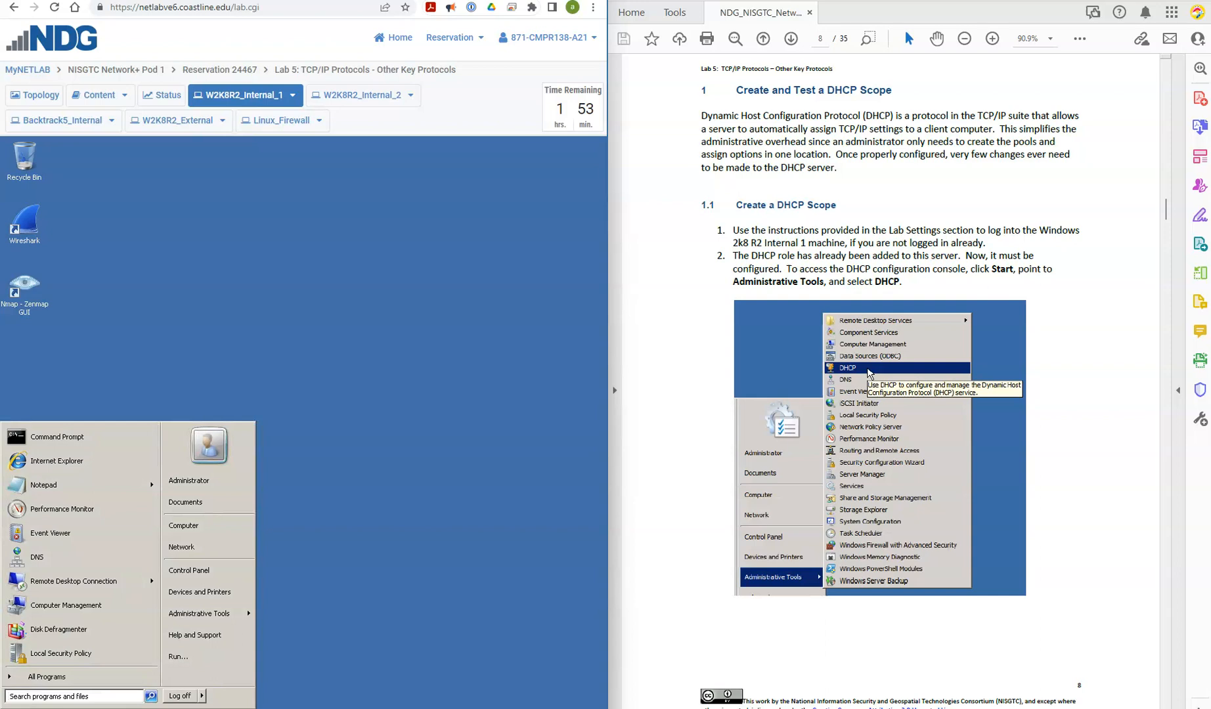
click(201, 619)
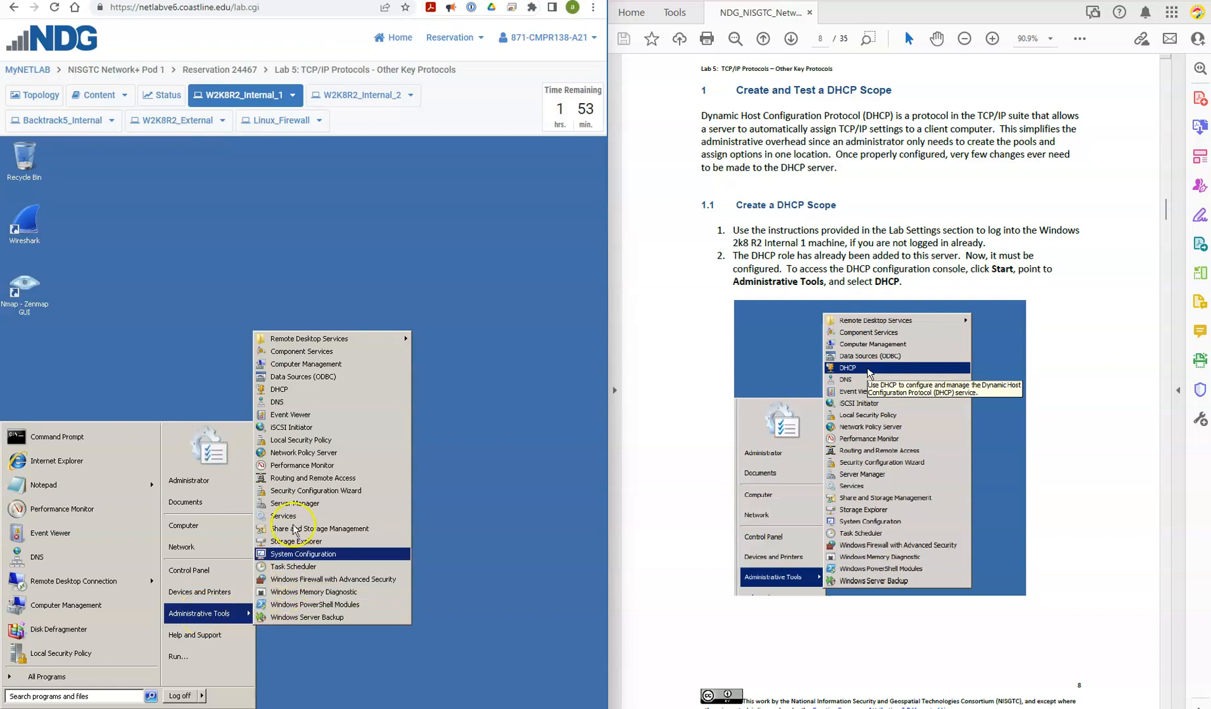
click(307, 393)
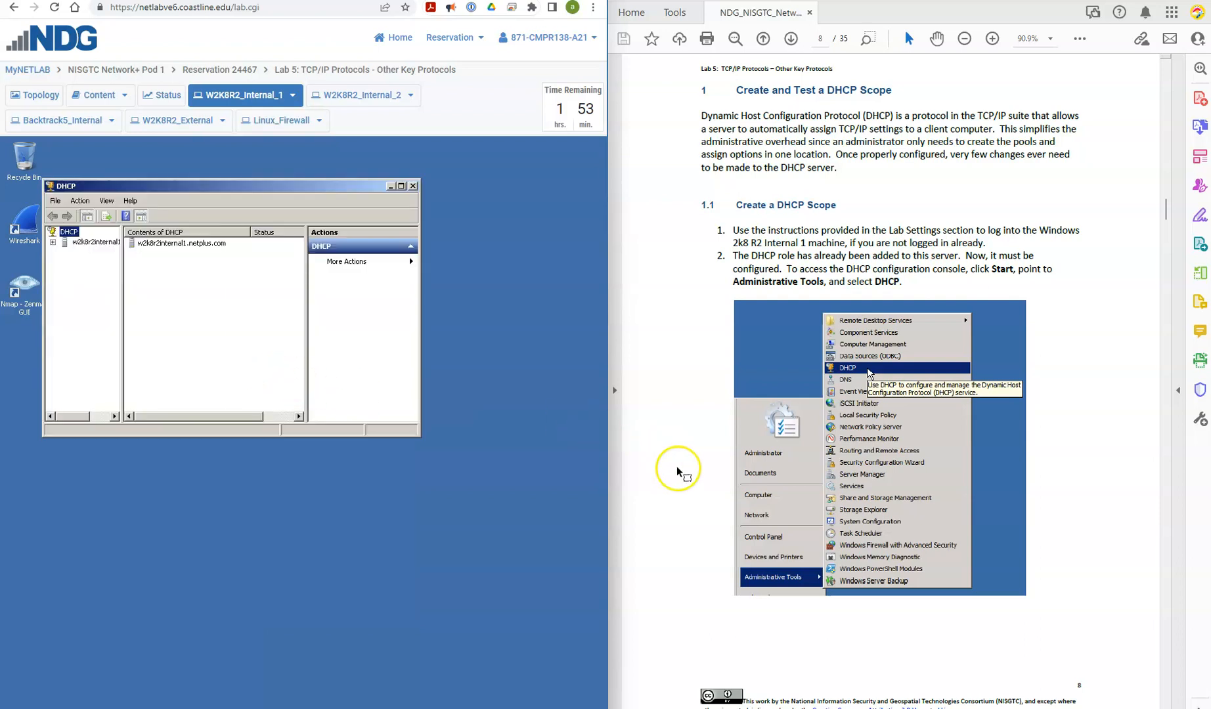
Step: Maximize the DHCP console, expand the w2k8r2internal1 server and select its IPv4 node
scroll(670, 480, down, 3)
scroll(656, 466, down, 5)
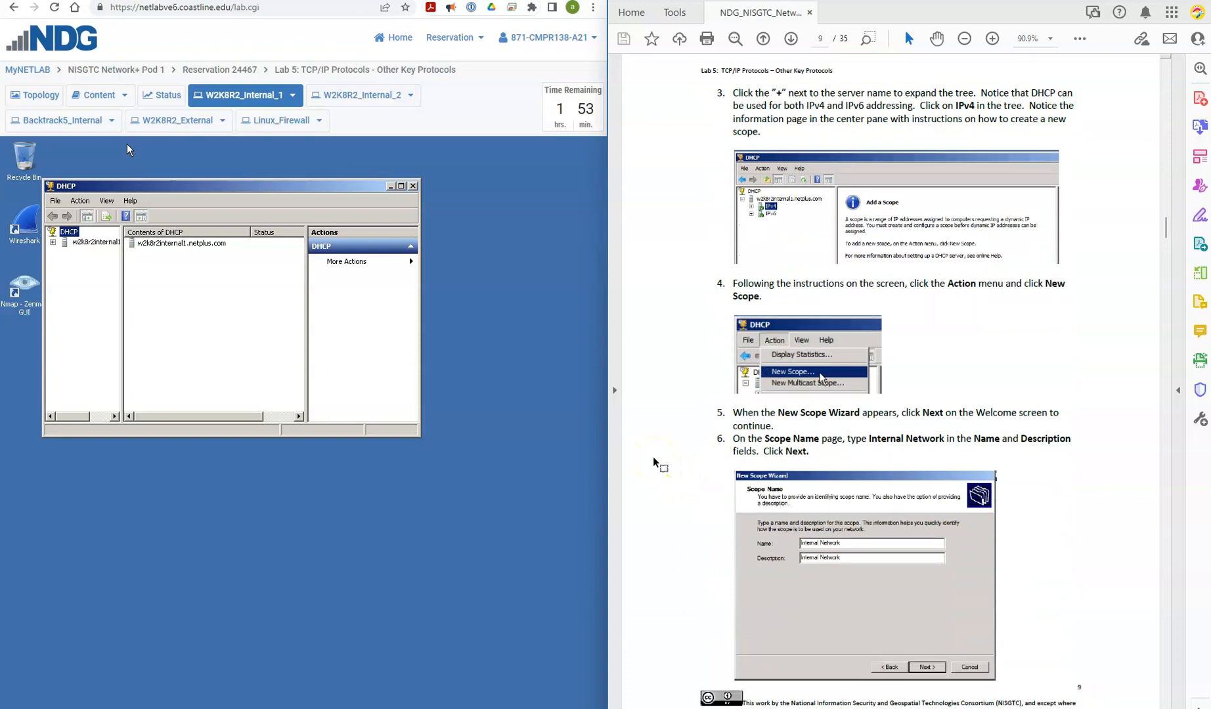
scroll(655, 463, down, 1)
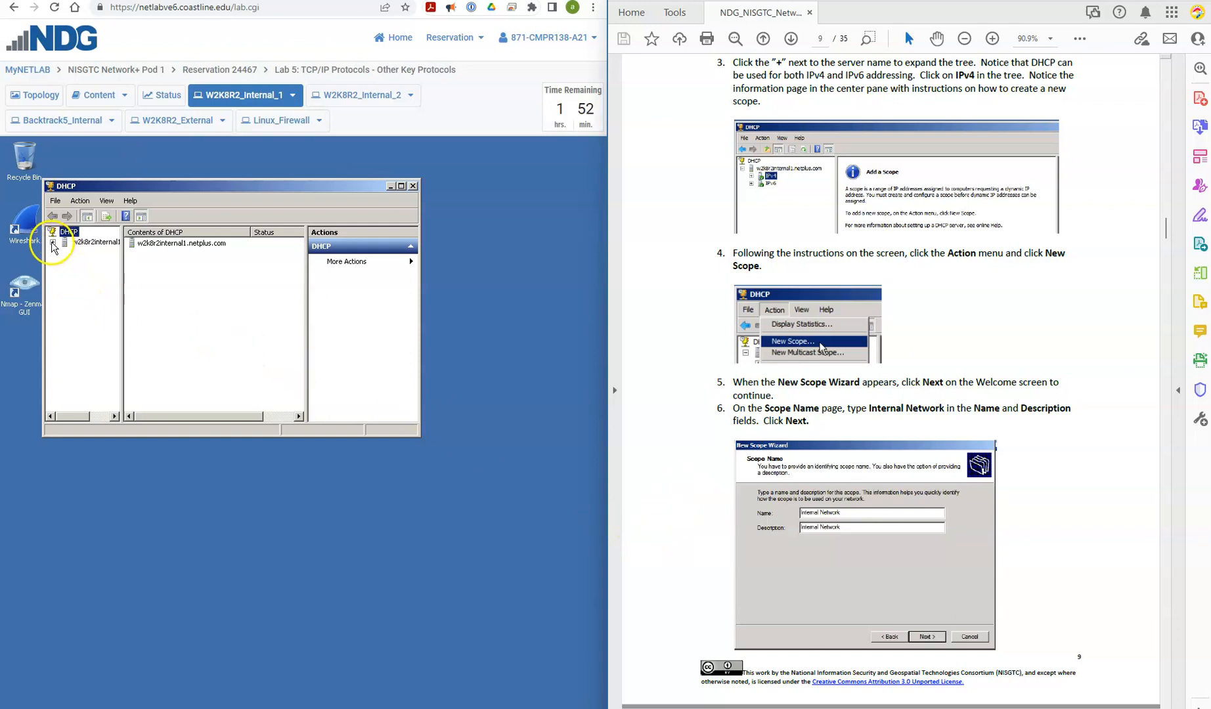
click(400, 186)
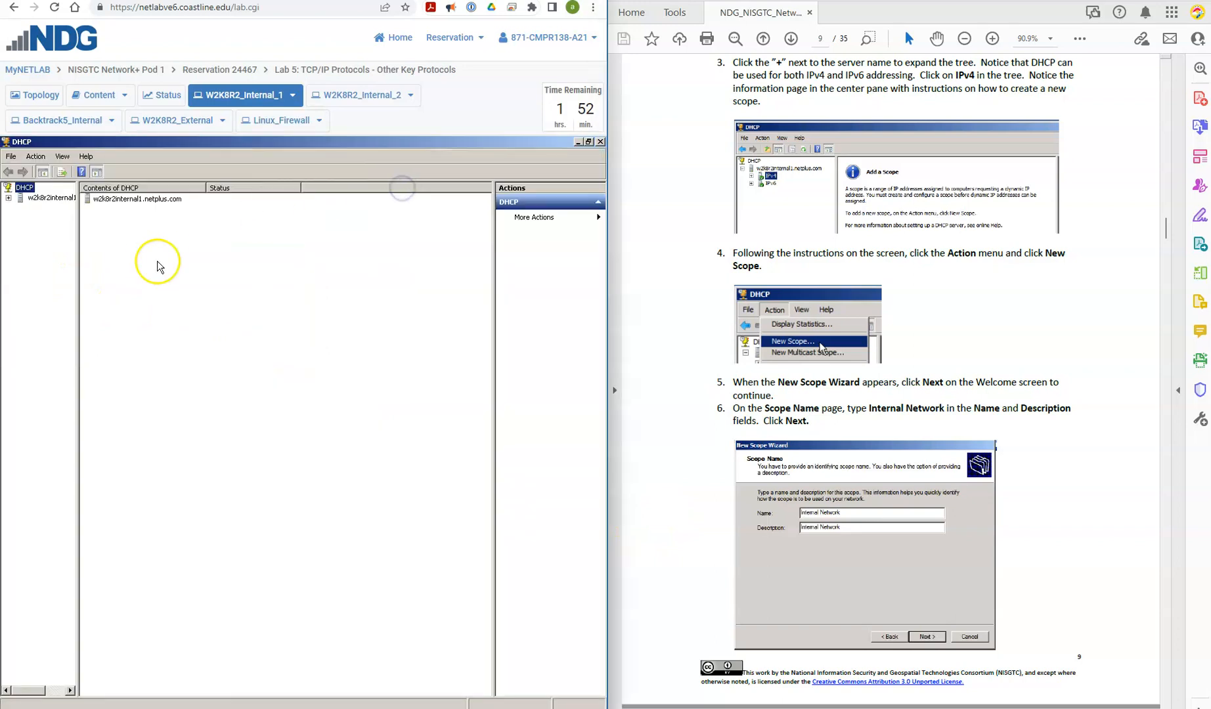
click(8, 197)
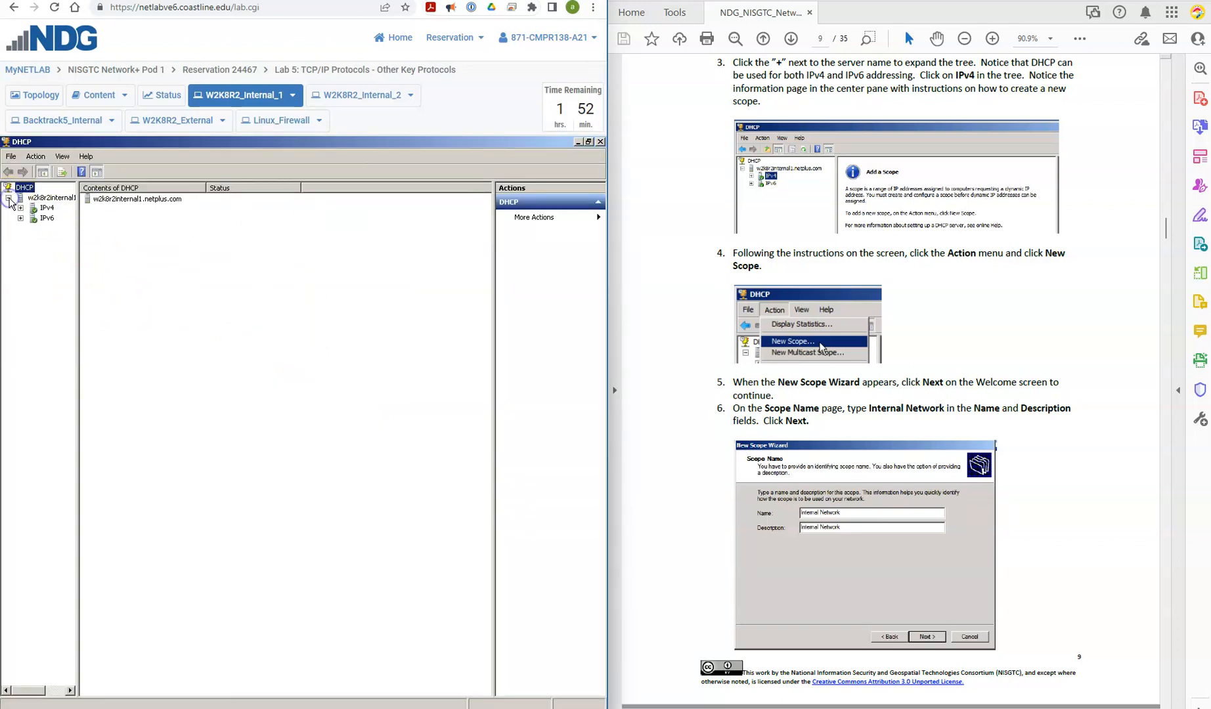
double_click(44, 208)
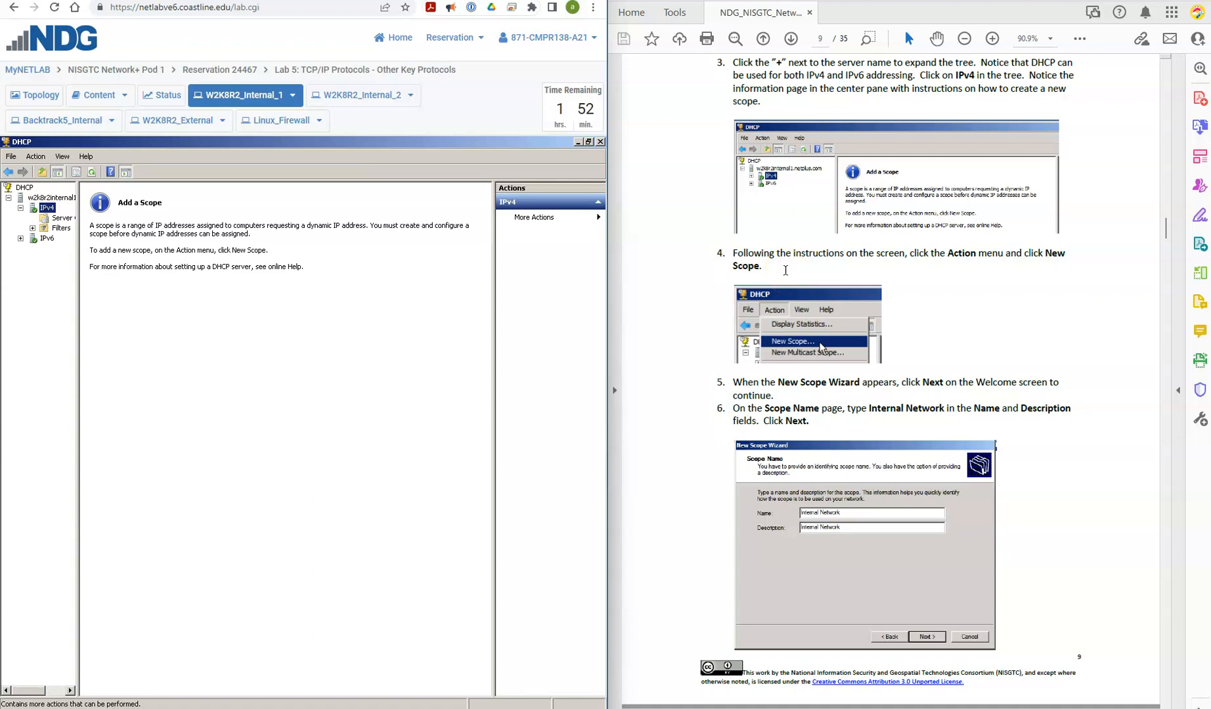
Step: Start the New Scope Wizard for IPv4 and continue past its welcome page
click(47, 159)
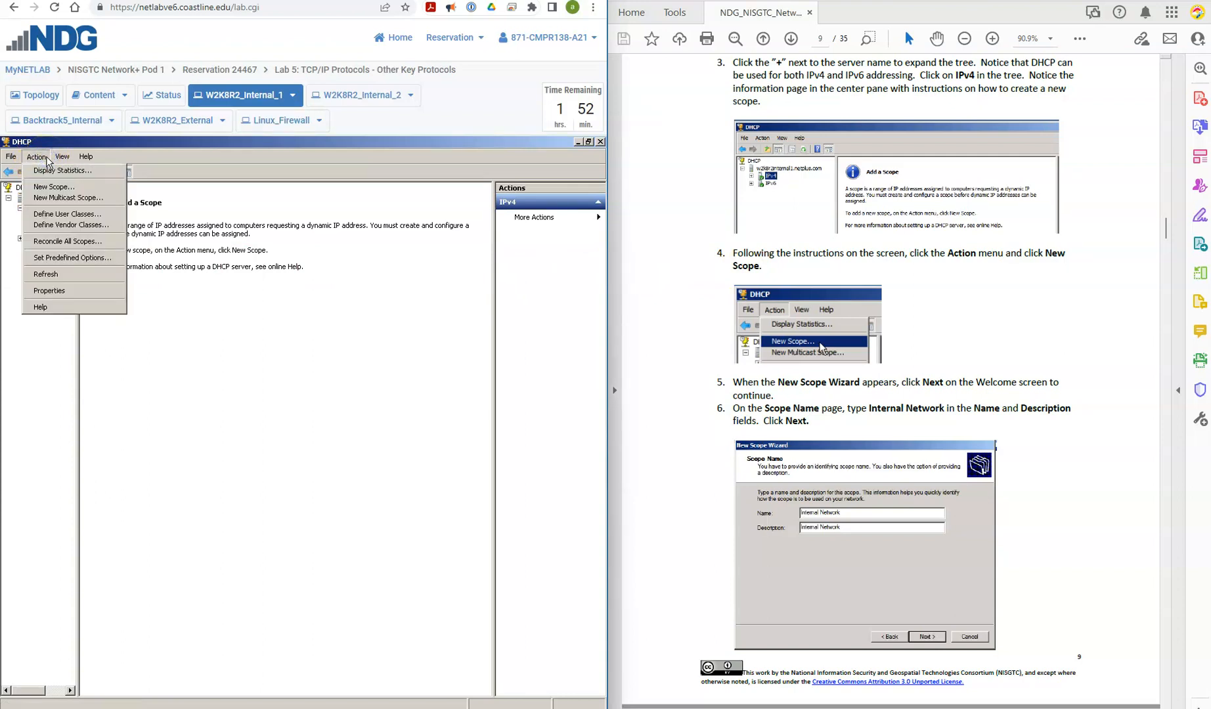
click(68, 186)
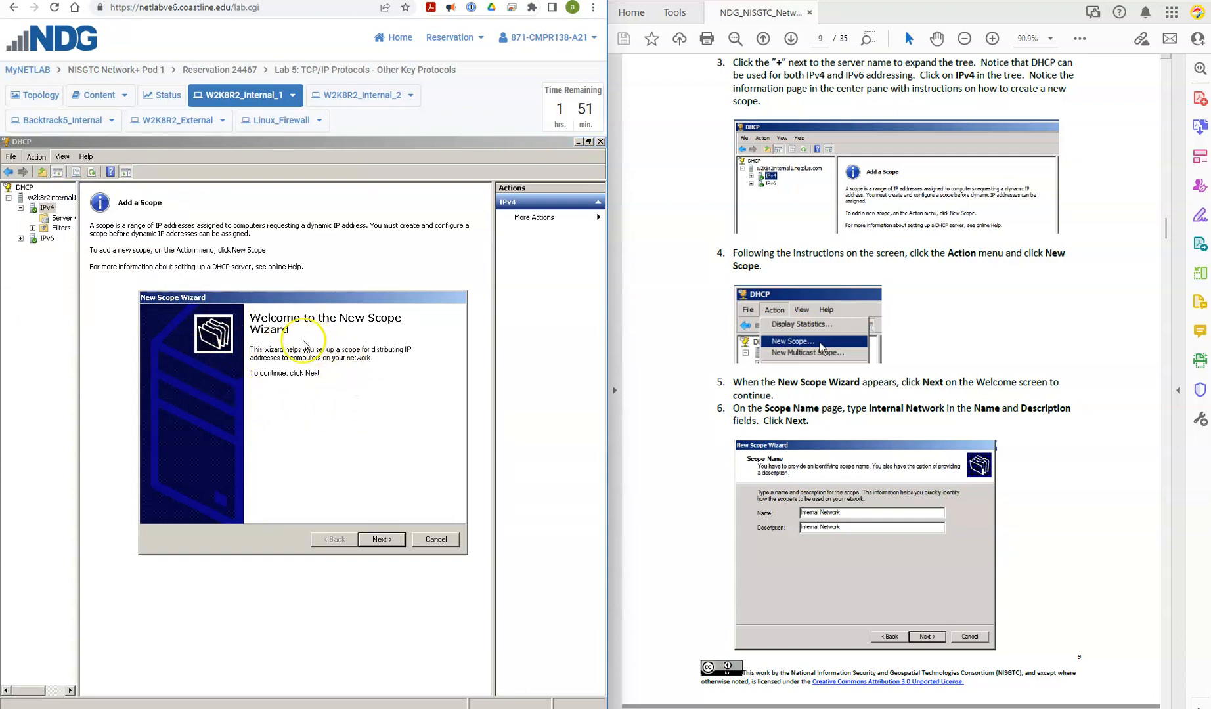
click(382, 539)
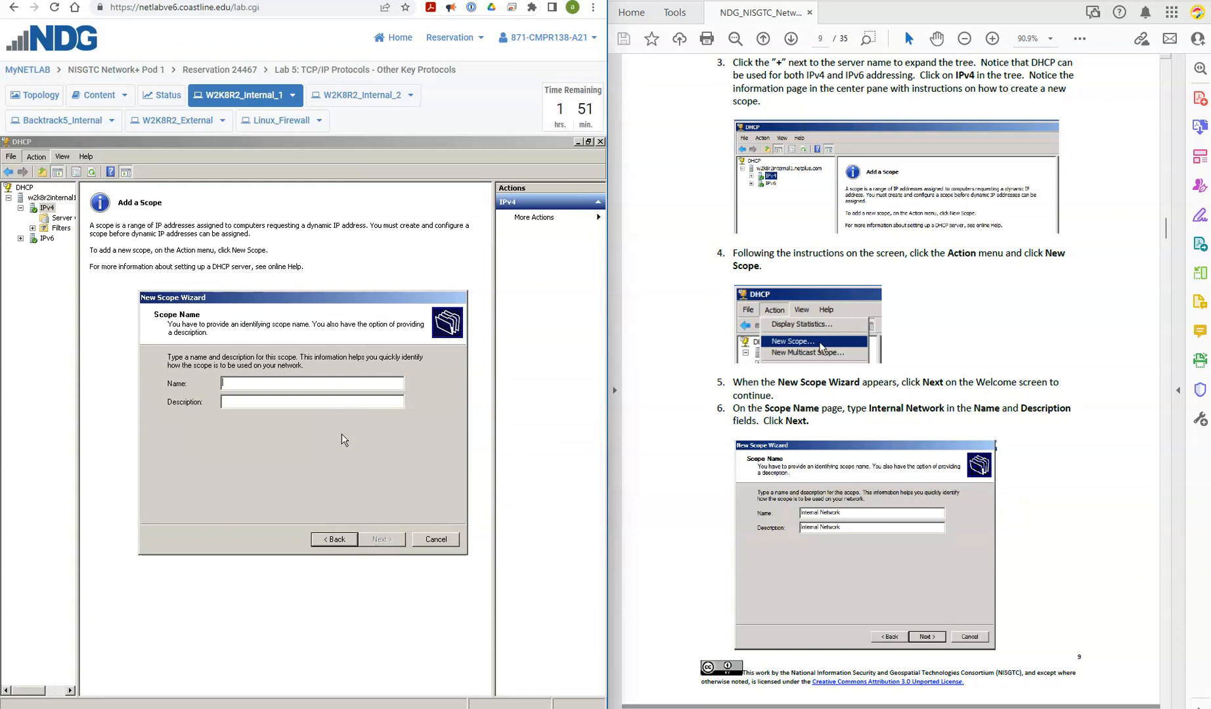
Step: Enter Internal Network as both the name and description of the scope and continue to the address range
click(275, 381)
text(I)
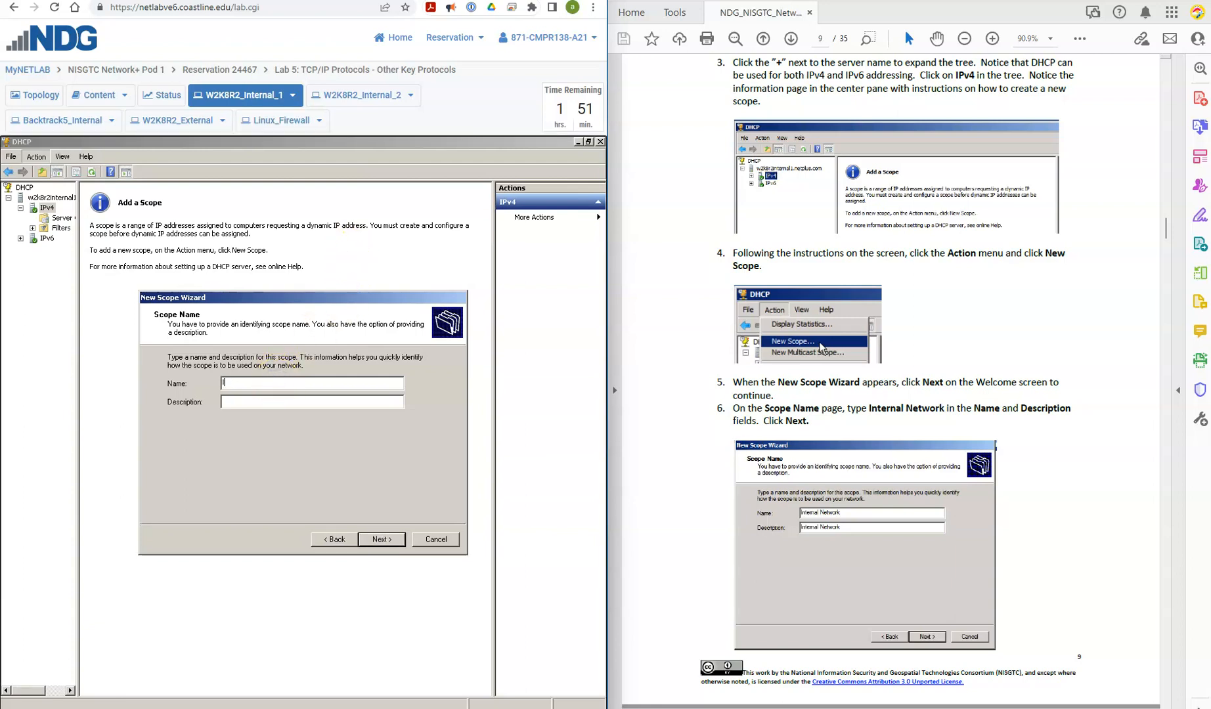
text(nernal Network)
text(In)
text(ternal Ne)
text(twork)
key(shift+Tab)
key(shift+Left)
key(Right)
key(Right)
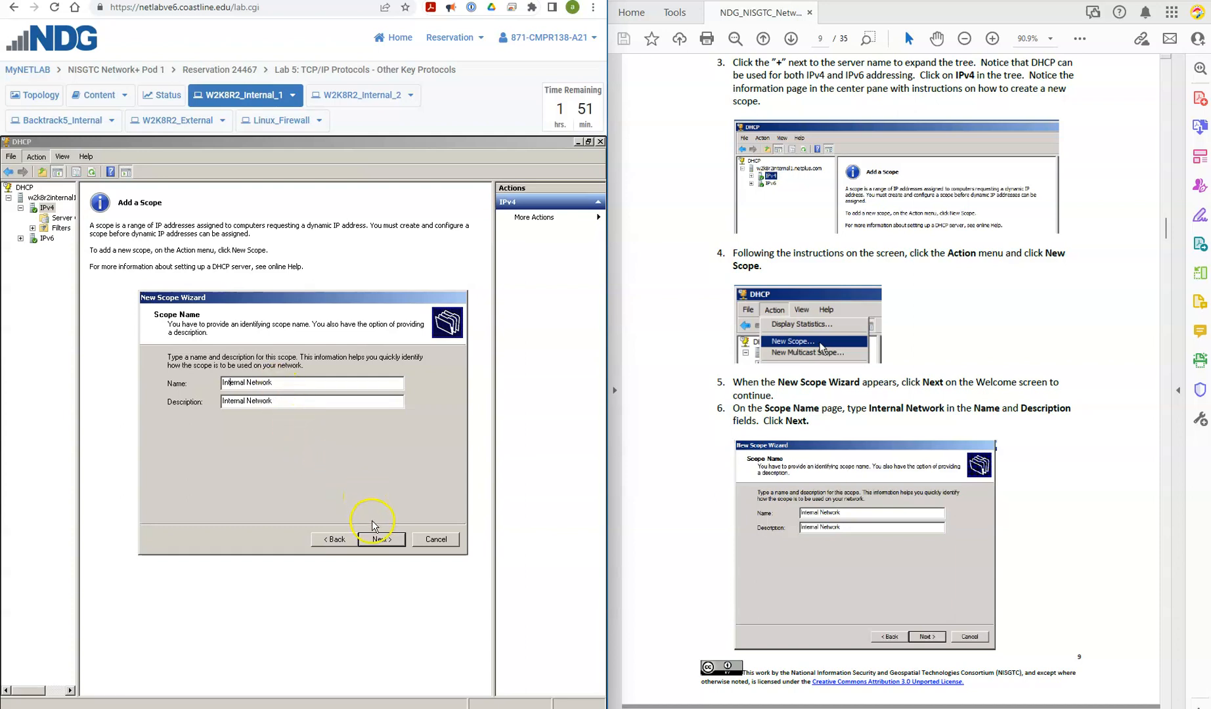
click(377, 539)
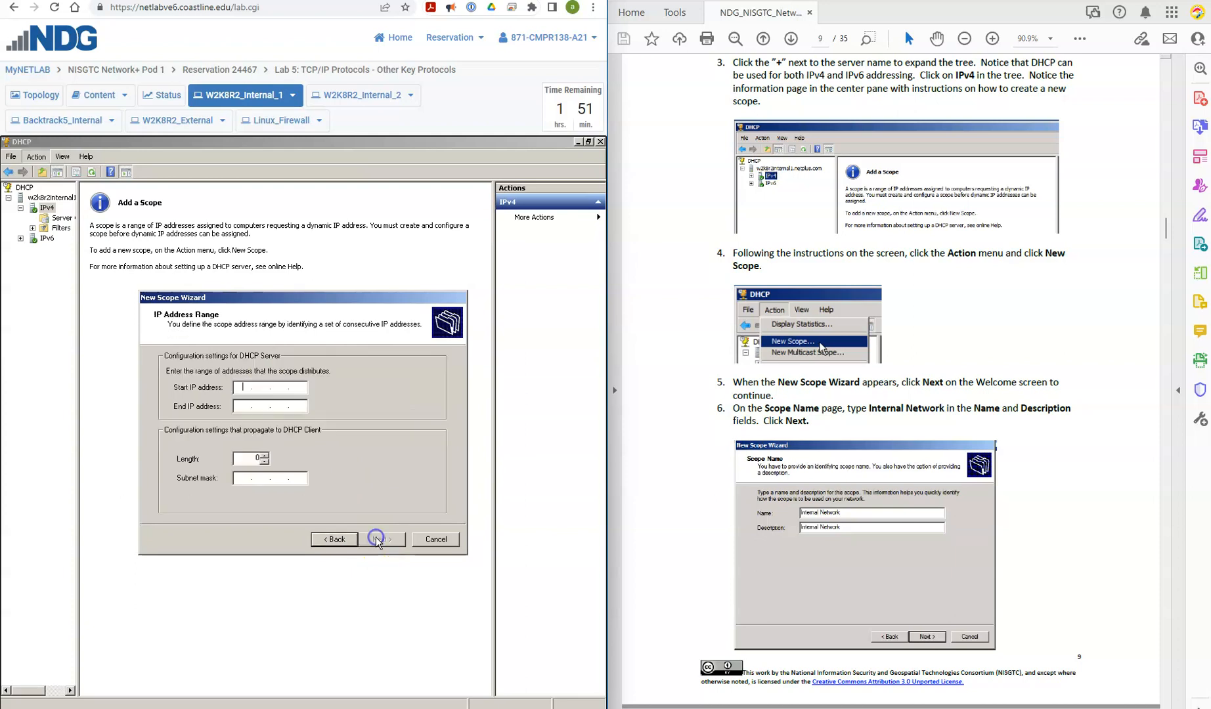
Step: Following the lab instructions, set the scope's start IP address to 192.168.12.150
scroll(680, 484, down, 1)
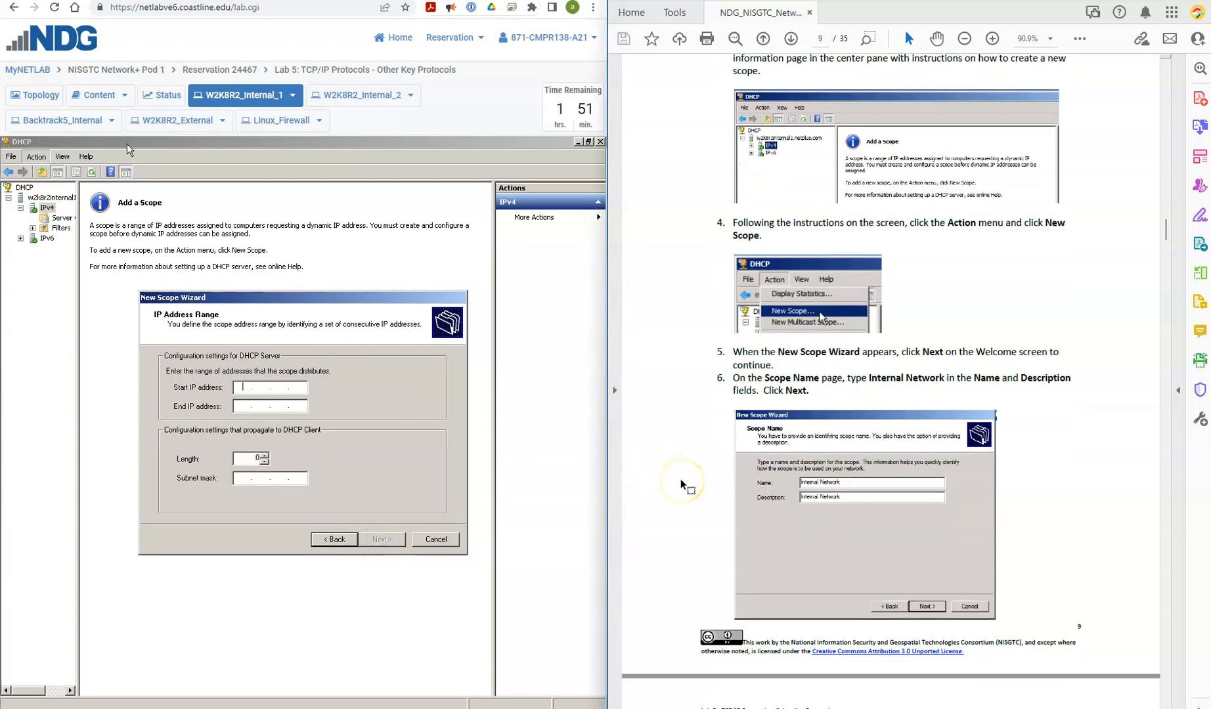
scroll(681, 483, down, 8)
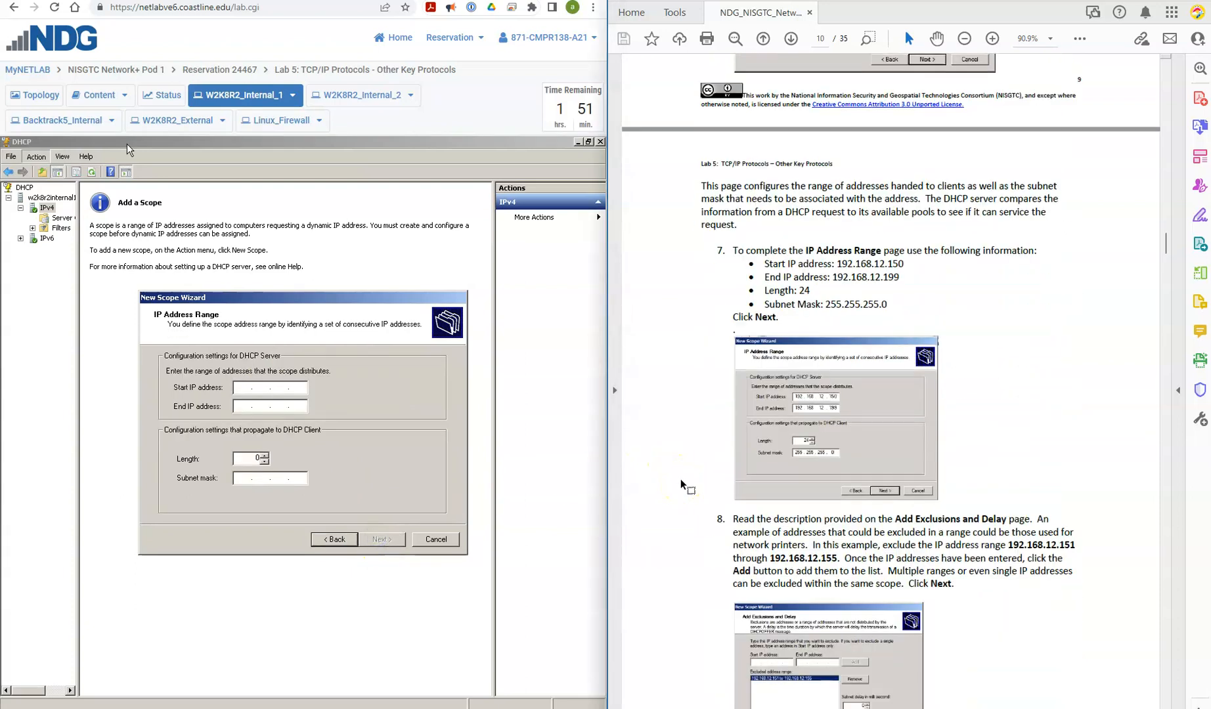
scroll(680, 479, down, 2)
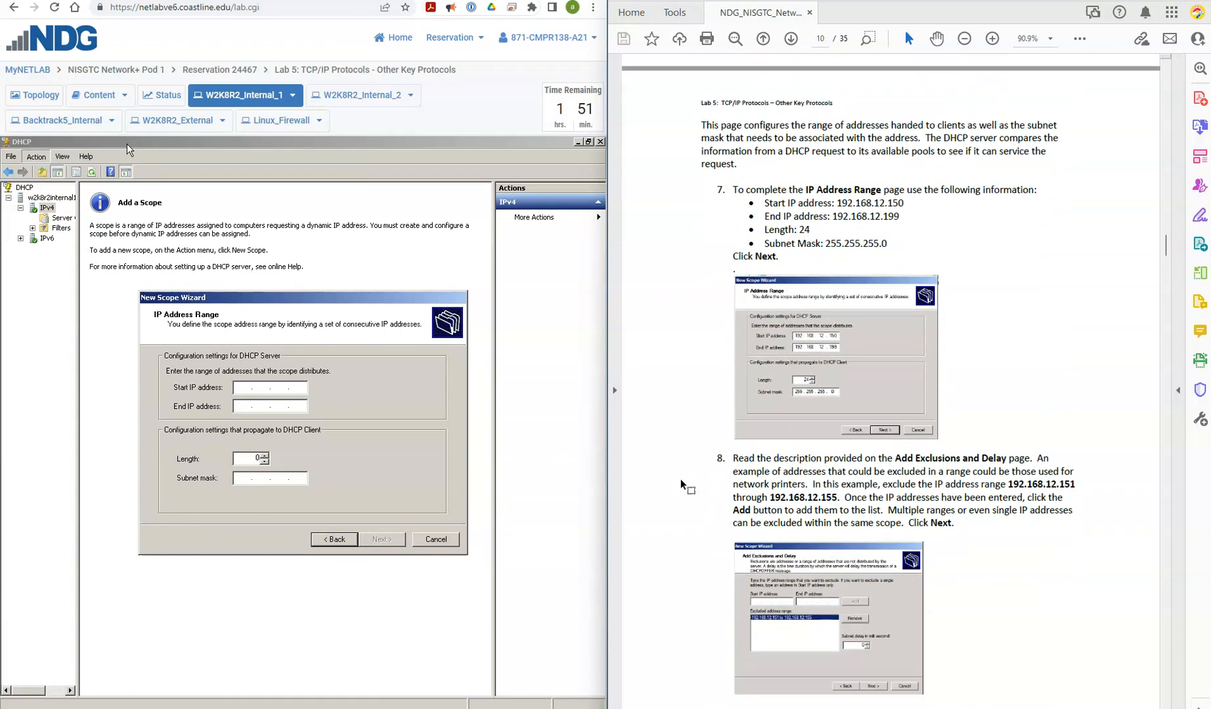
scroll(680, 486, down, 1)
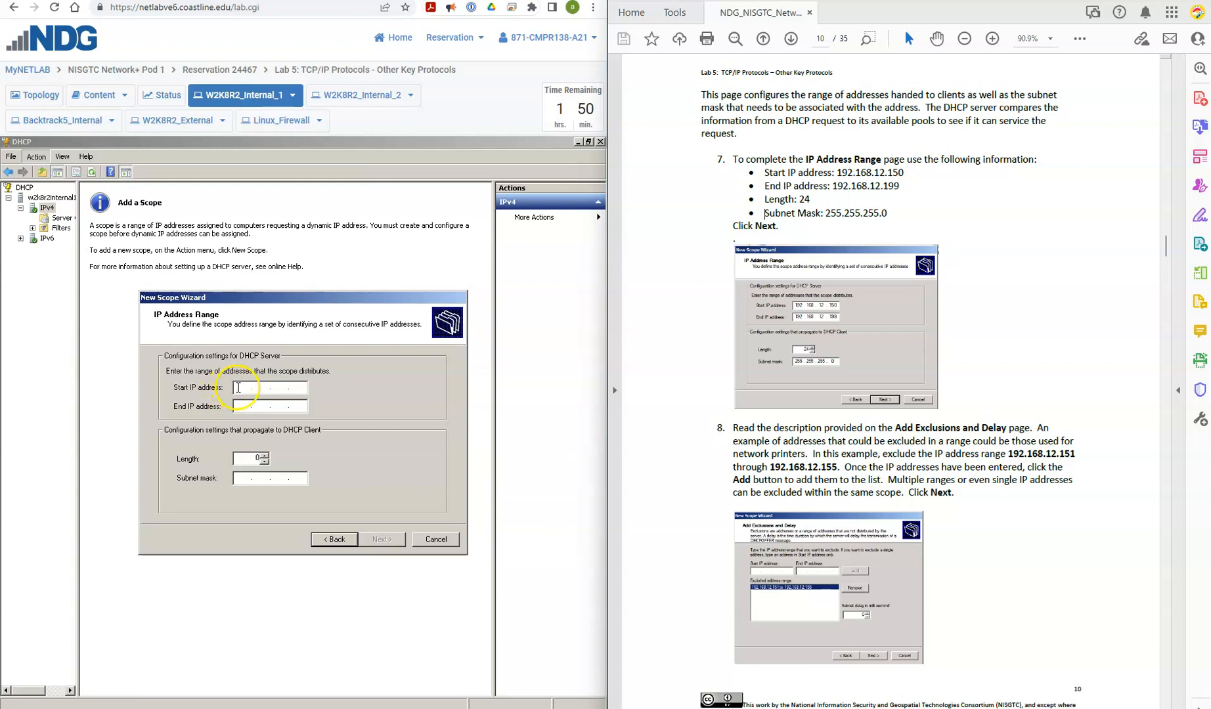
text(192 . )
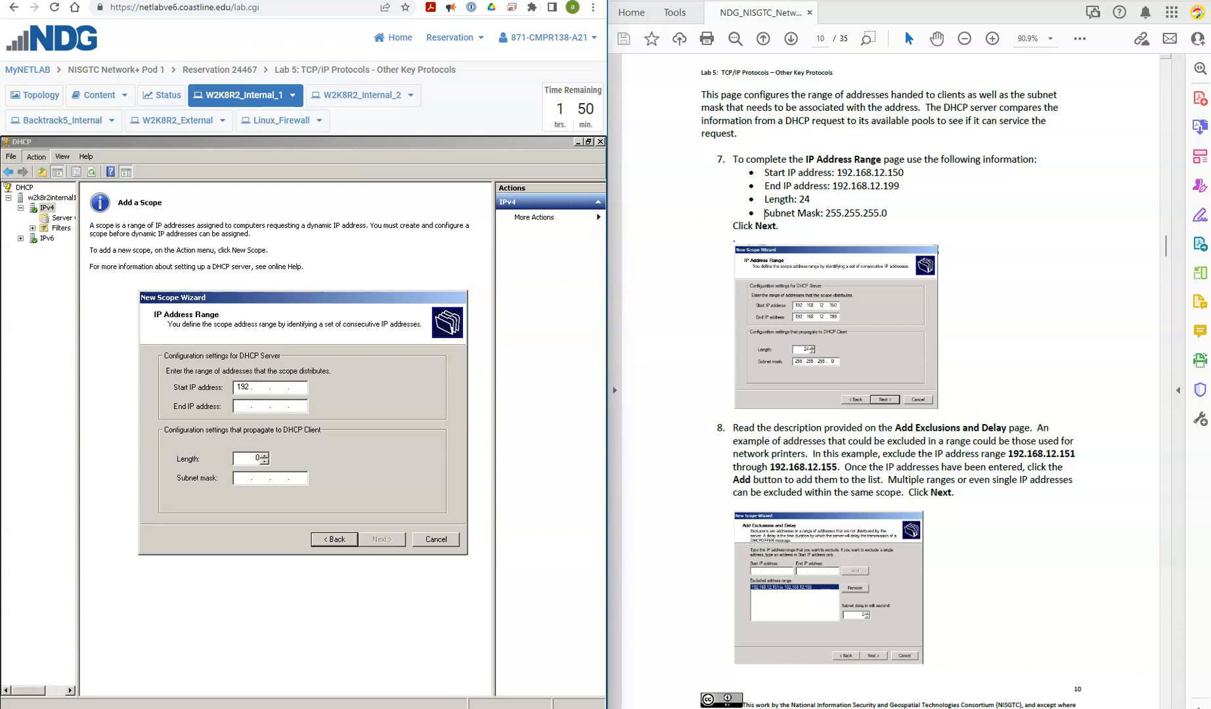
text(168 . 12)
text(. 150)
Step: Set the scope's end IP address to 192.168.12.199, keep the 24-bit mask and continue to the exclusions
click(242, 406)
text(192 . )
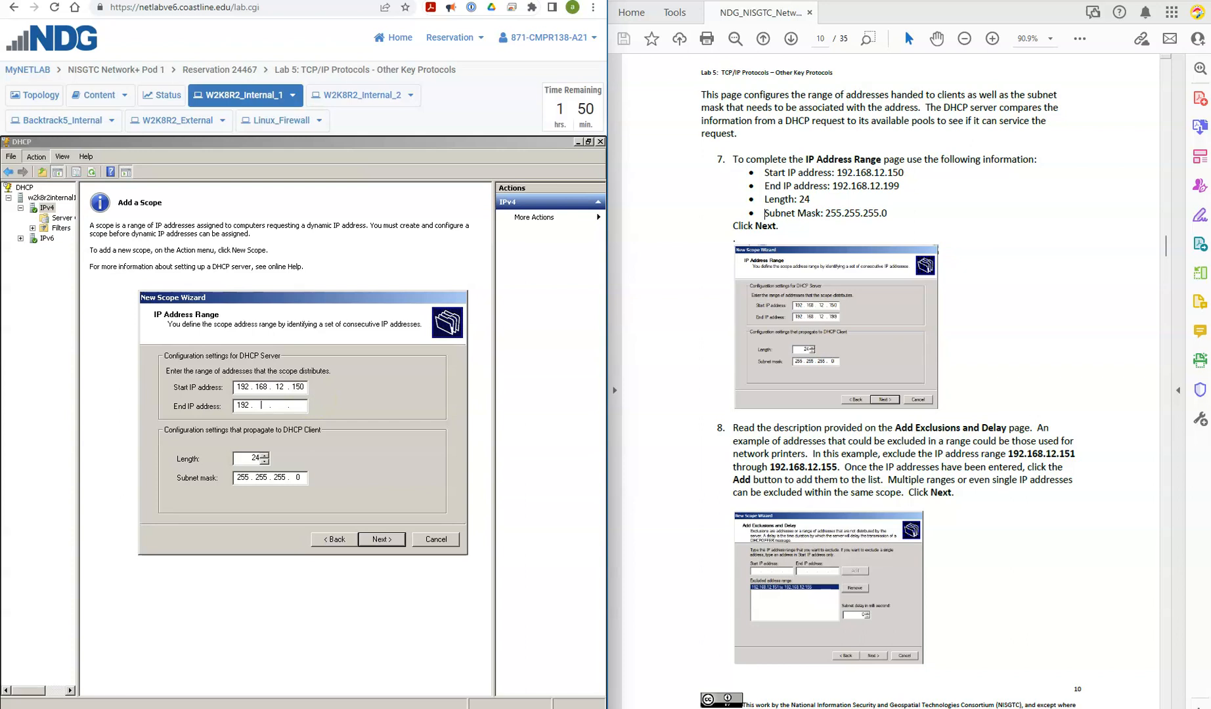
text(168 . 12 . 199)
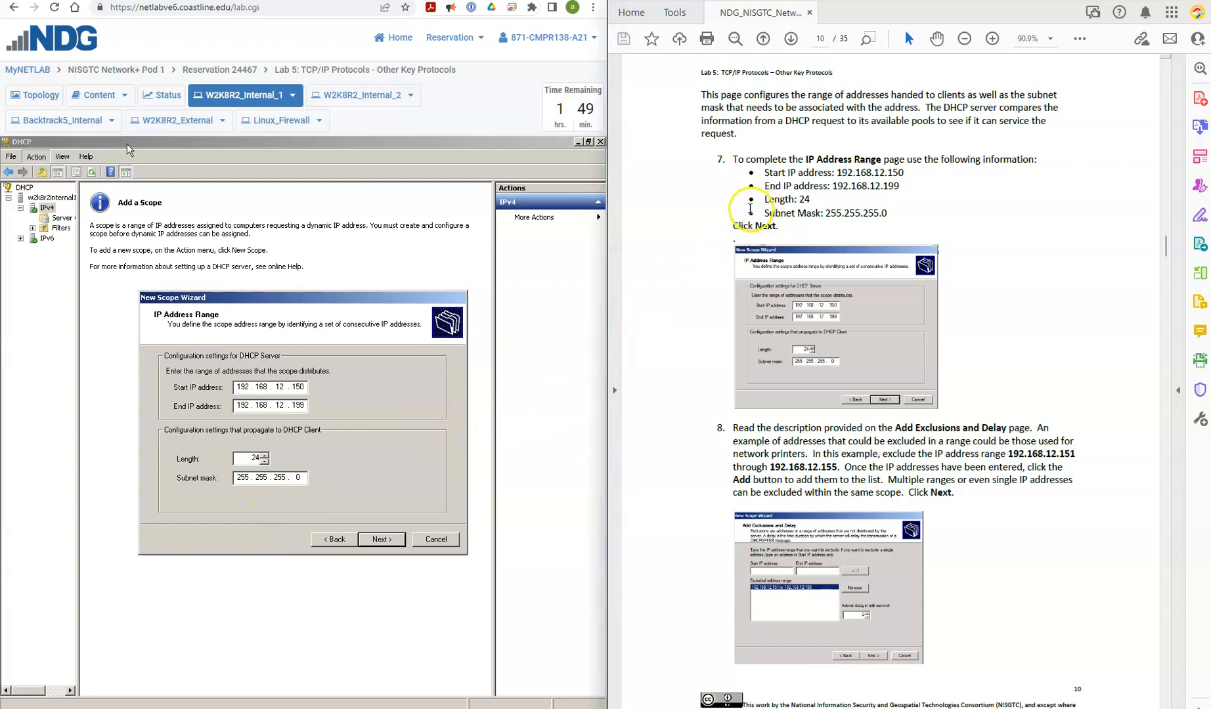
click(380, 541)
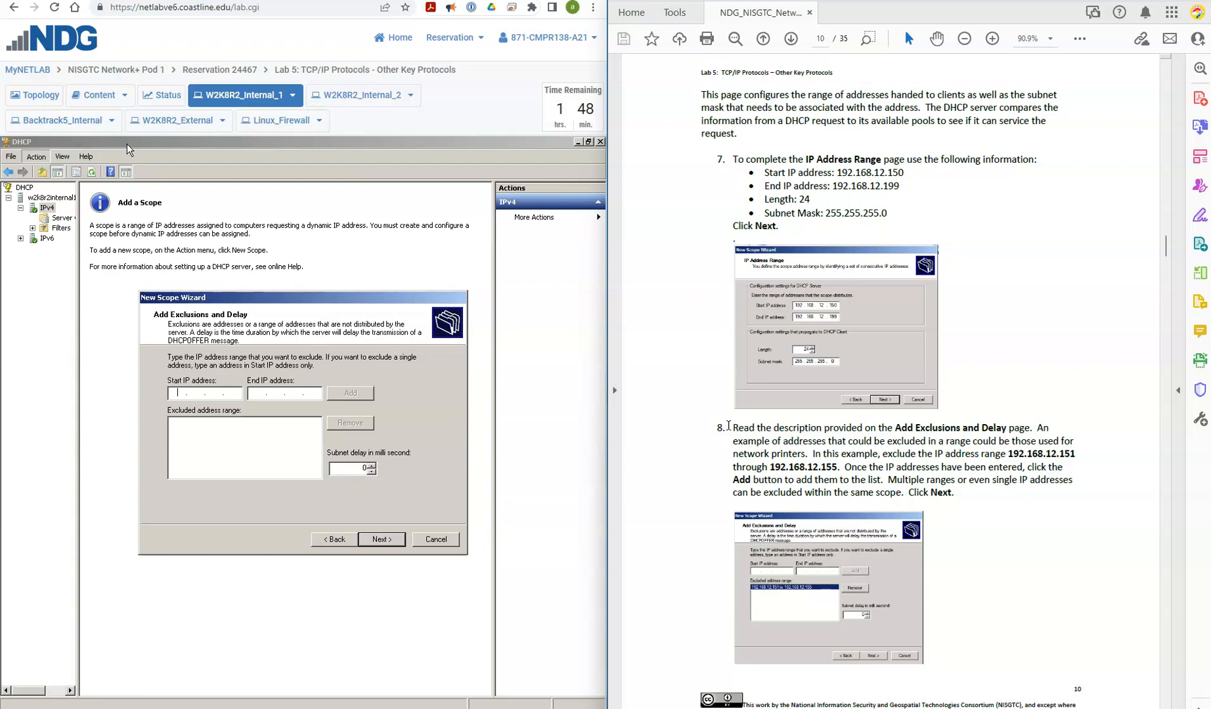
Step: Enter 192.168.12.151 as the start IP address of the excluded range
click(171, 392)
text(192 . )
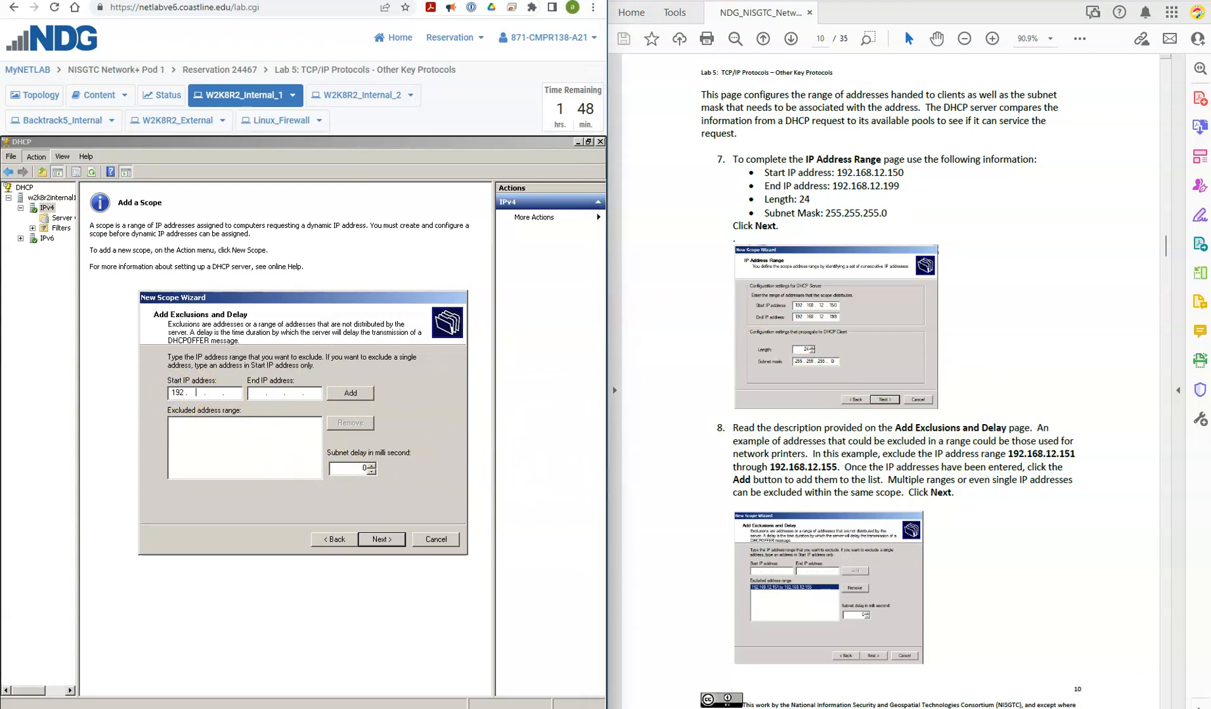
text(168 . 121 . 51)
key(BackSpace)
key(BackSpace)
key(BackSpace)
key(BackSpace)
text(2 . 151)
Step: Set the exclusion's end IP address to 192.168.12.155, add the range to the excluded list and continue
click(254, 394)
text(192 . 168 . 12 . 155)
click(350, 392)
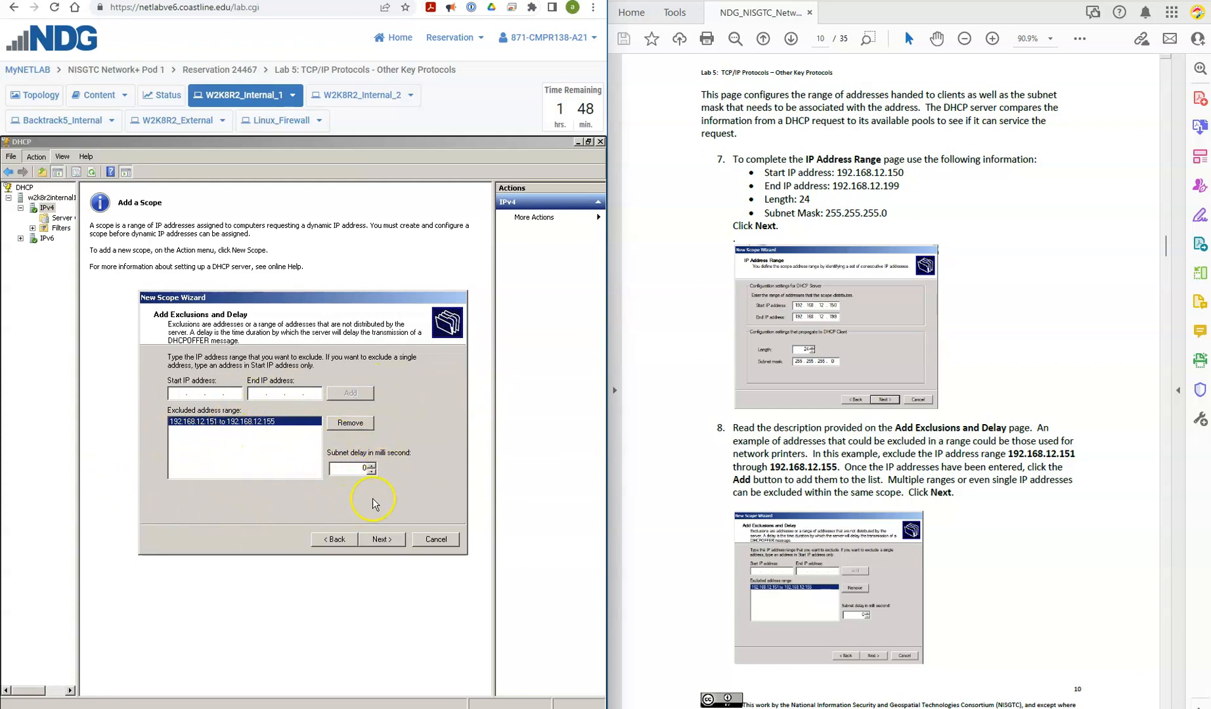
click(381, 539)
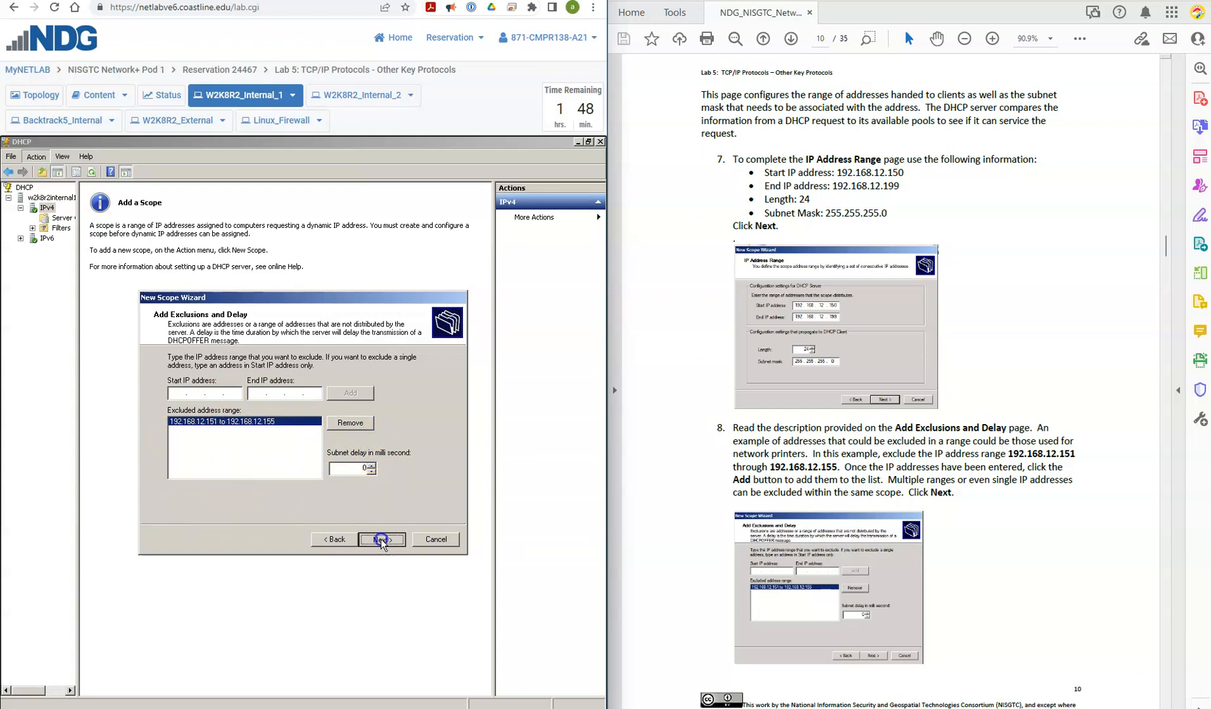
Step: Accept the default lease duration of 8 days and choose to configure the DHCP options now
click(695, 551)
scroll(695, 550, down, 3)
scroll(689, 549, down, 13)
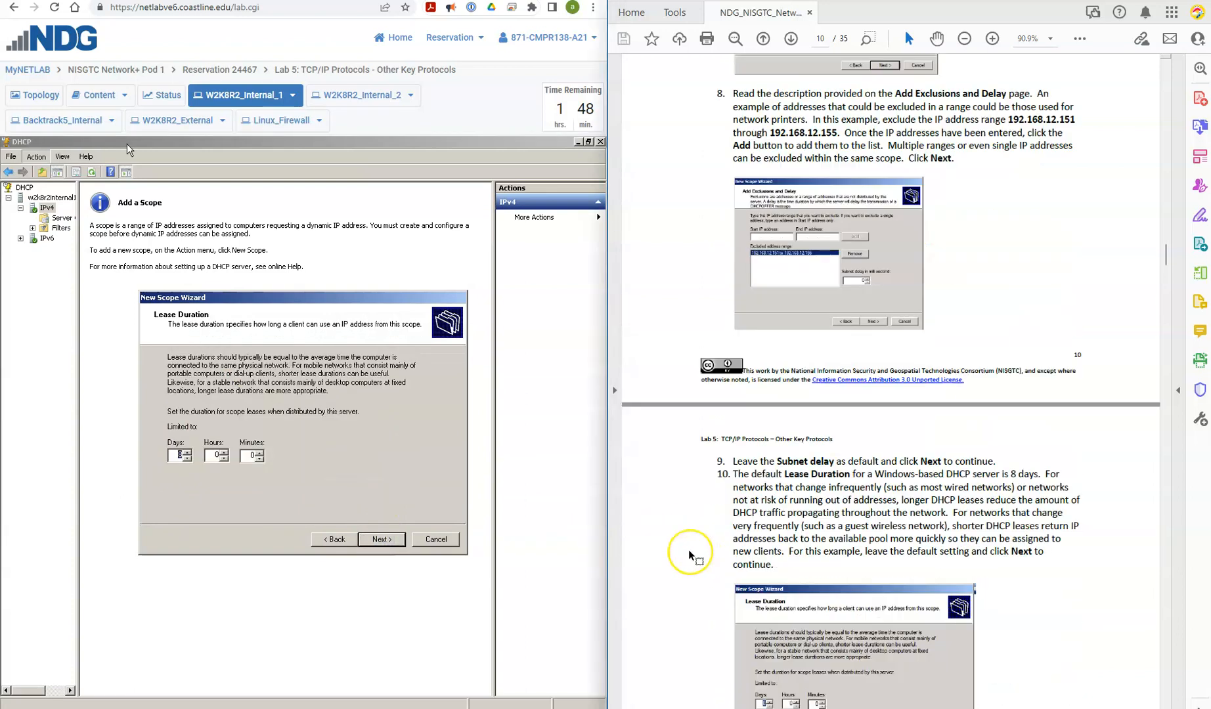
scroll(688, 550, down, 2)
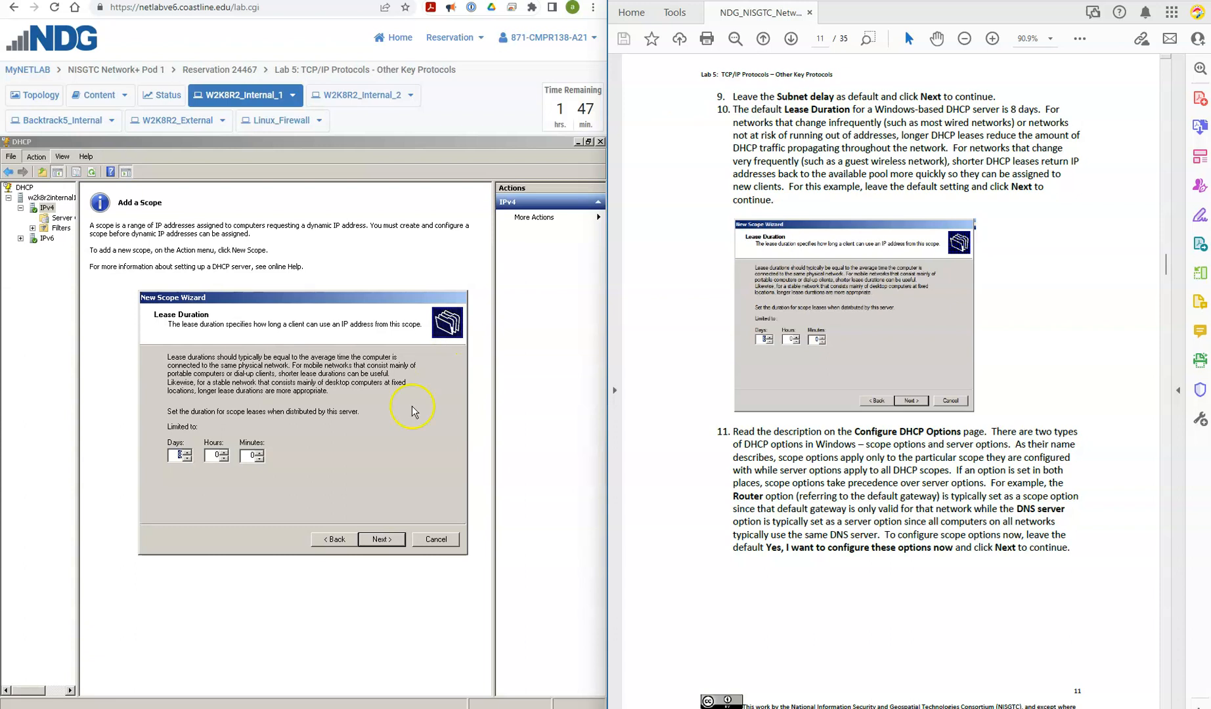
click(172, 457)
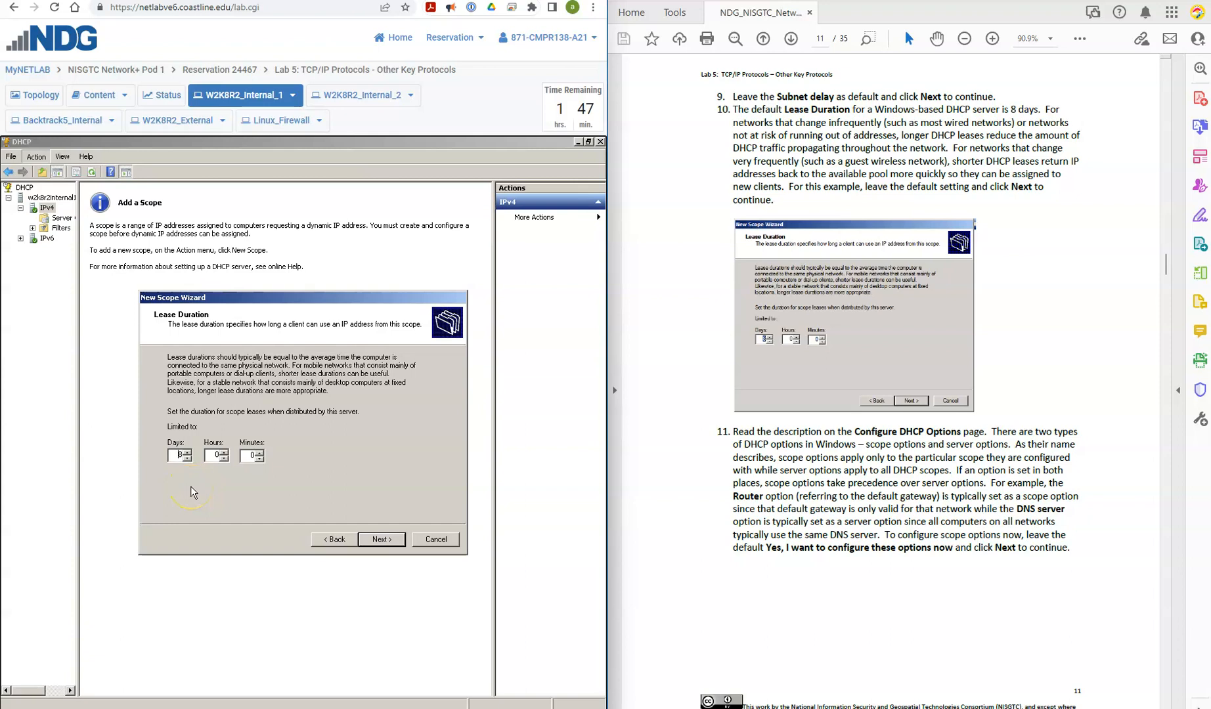
click(398, 540)
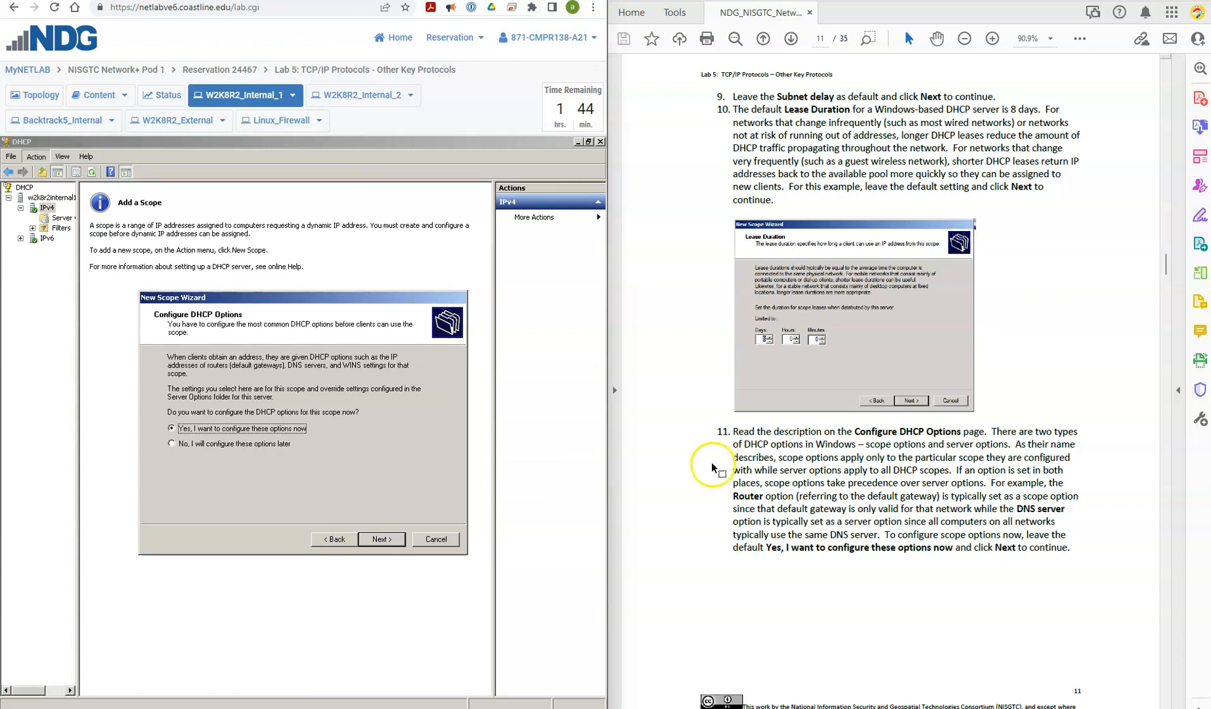
click(384, 542)
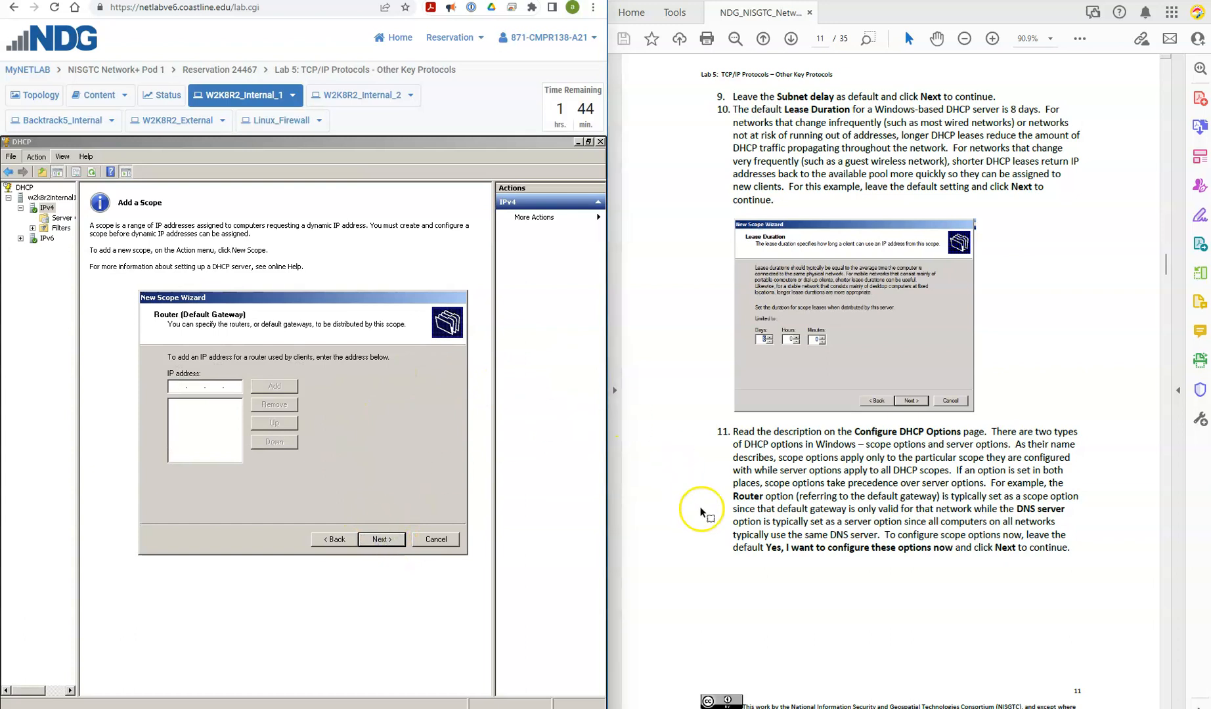
Step: Add 192.168.12.1 as the scope's default gateway and continue to the domain name and DNS servers page
scroll(712, 510, down, 5)
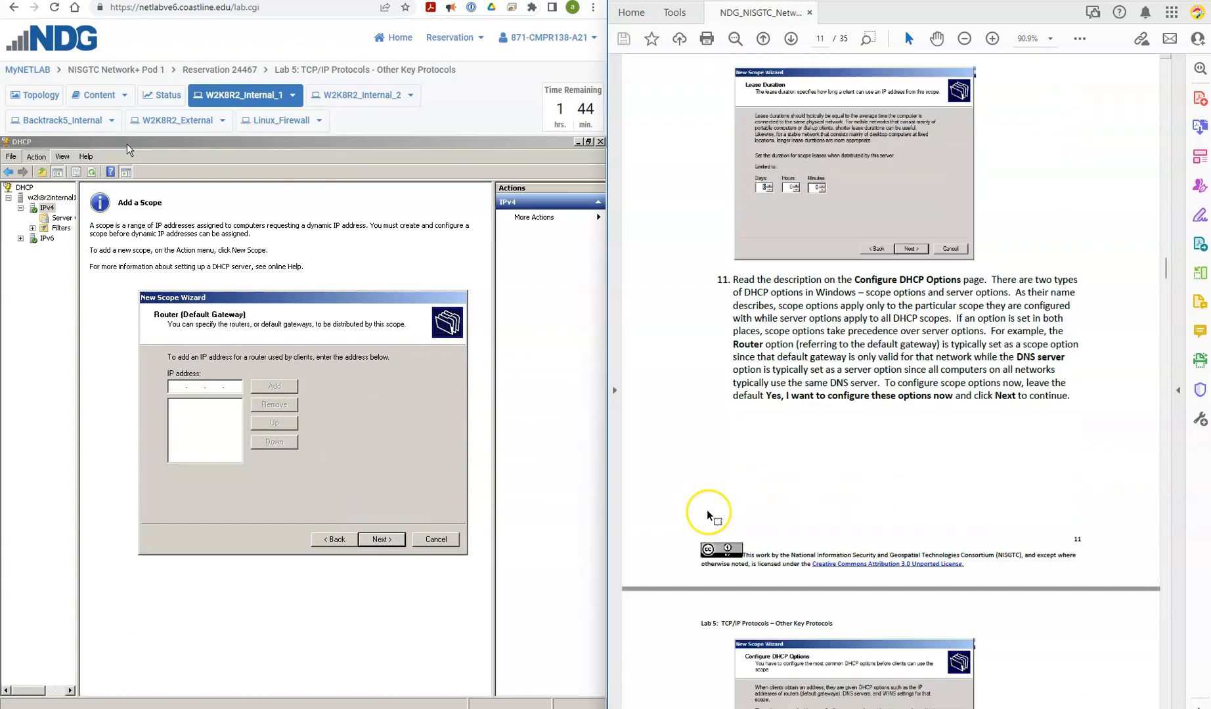
scroll(682, 506, down, 5)
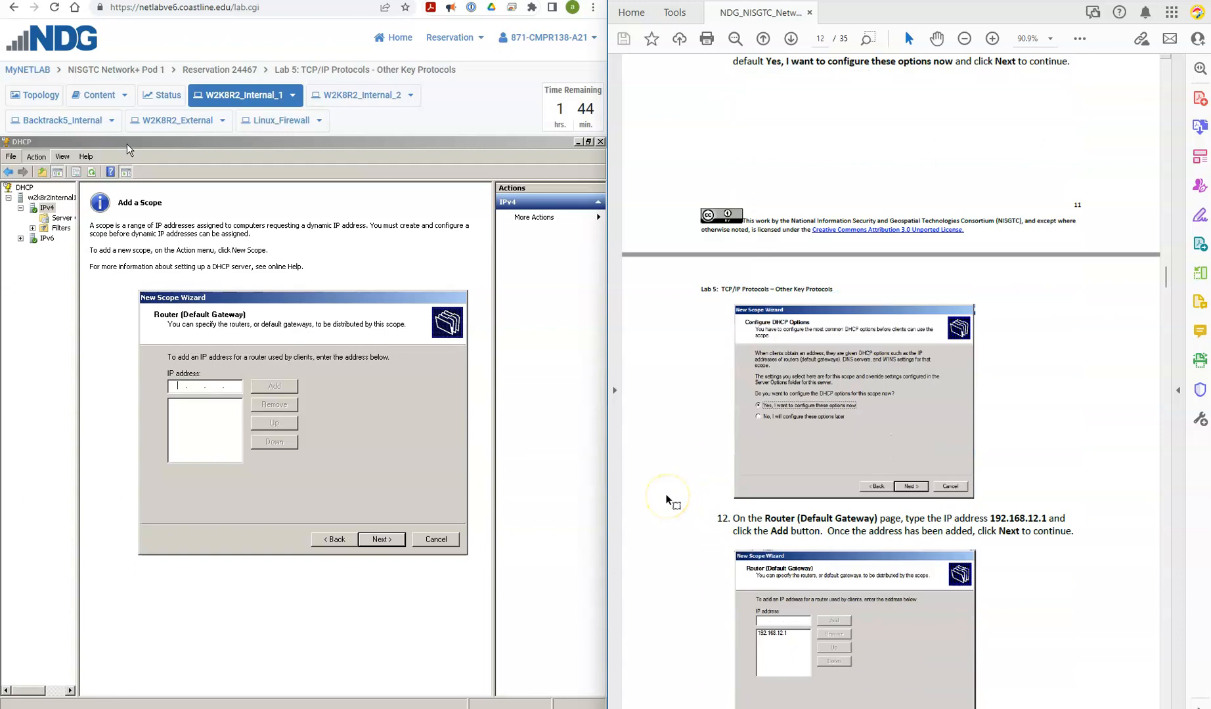
scroll(669, 500, down, 3)
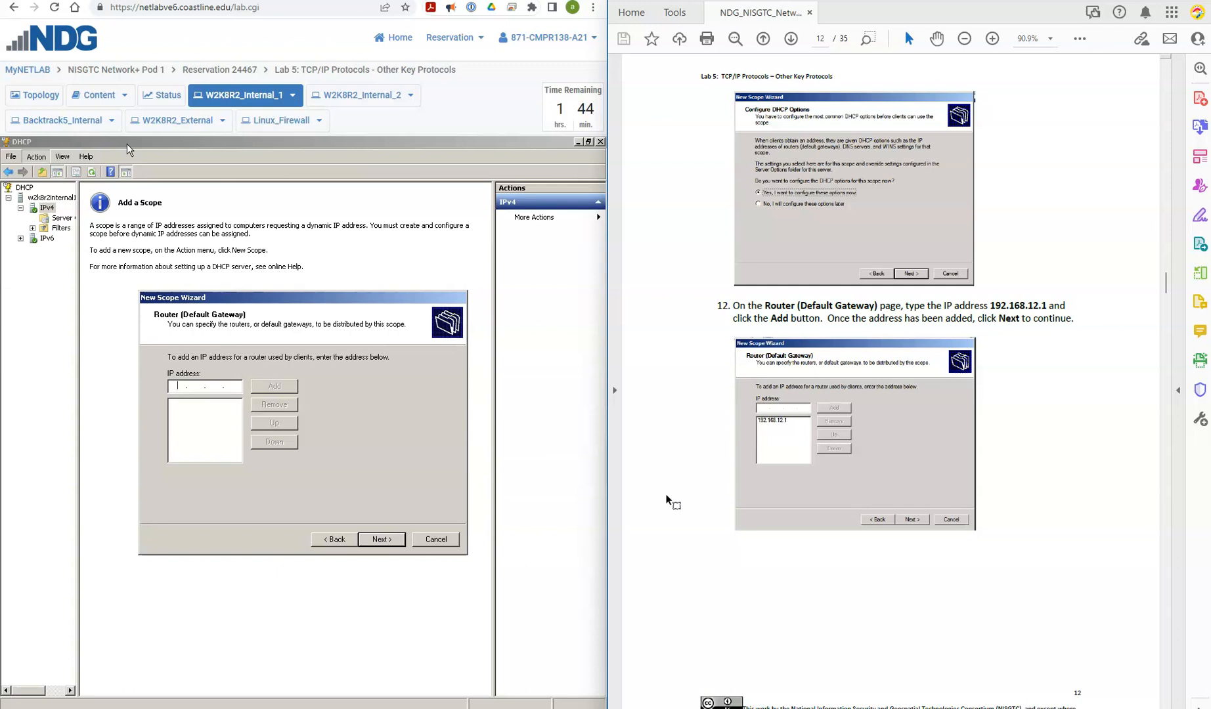
click(179, 386)
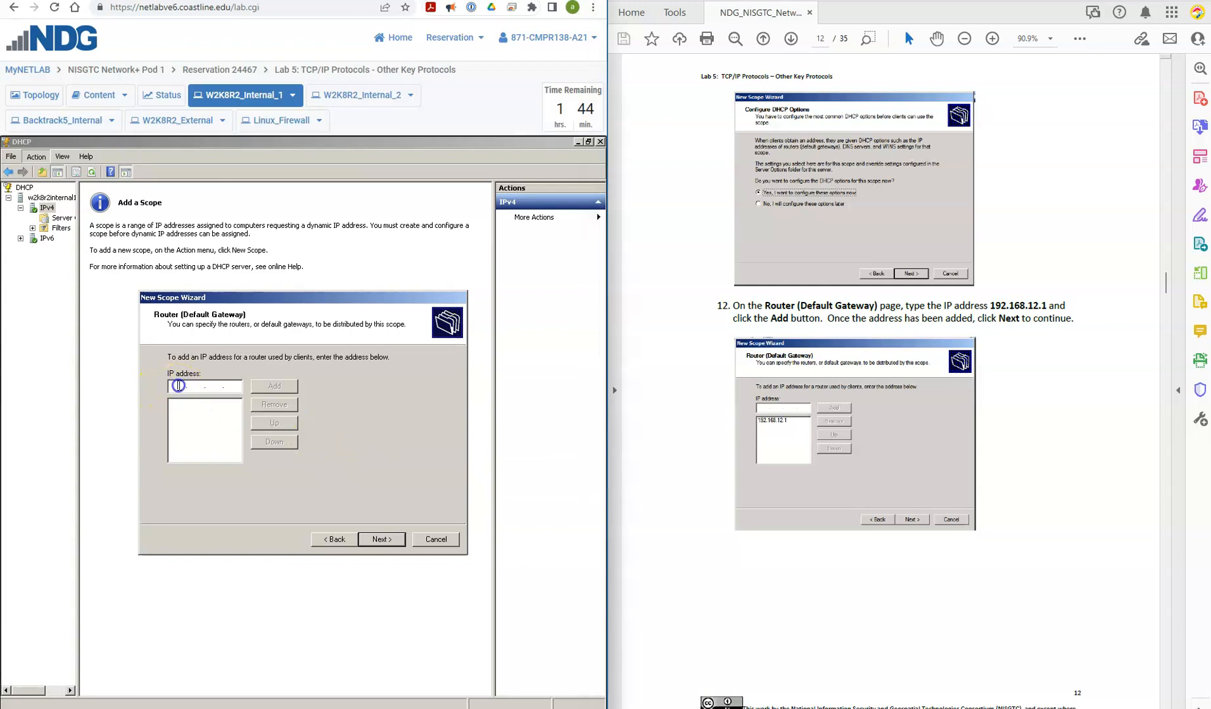
text(192 . 168 . 12 . 1)
click(275, 387)
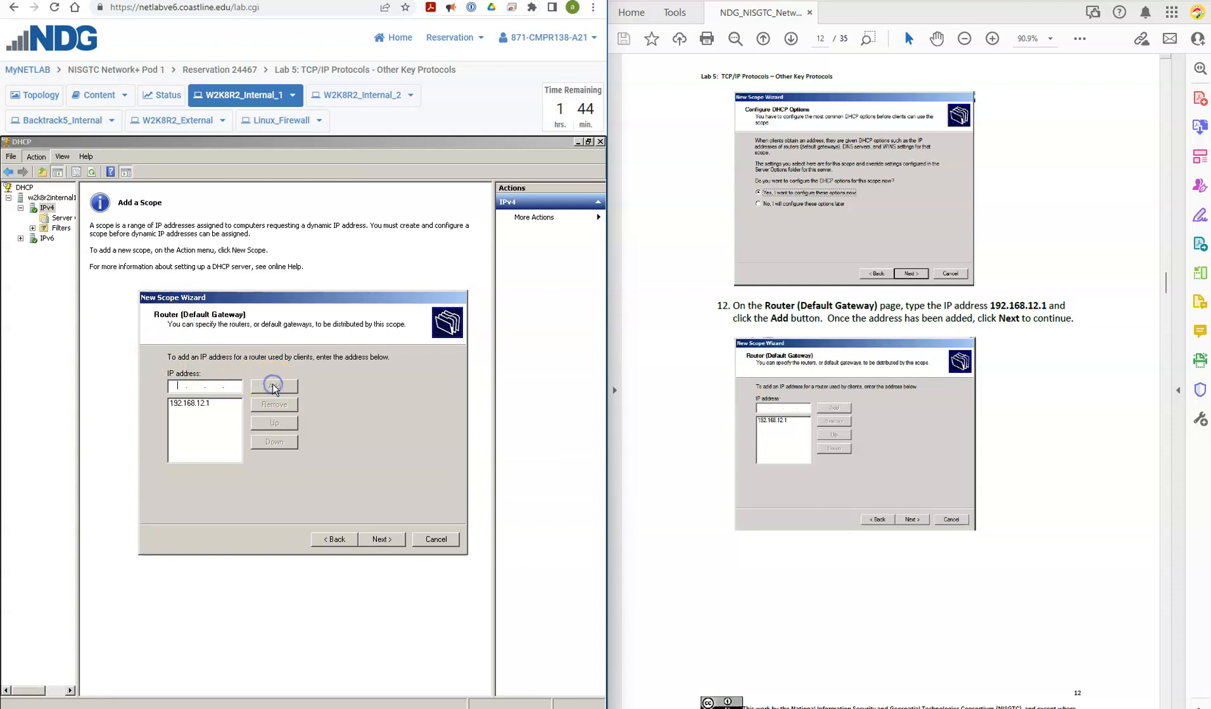
click(378, 541)
Step: Remove 192.168.12.10 from the scope's DNS server addresses, following lab step 13, and continue to the WINS servers page
scroll(661, 517, down, 5)
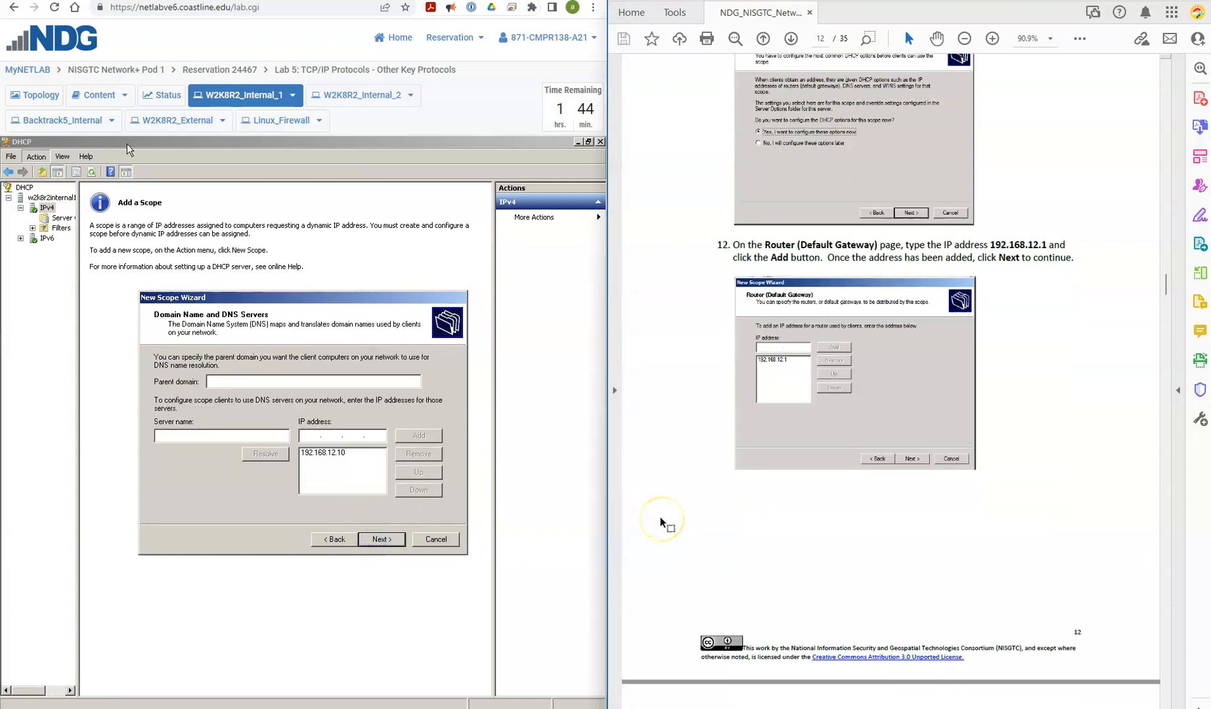
scroll(660, 517, down, 12)
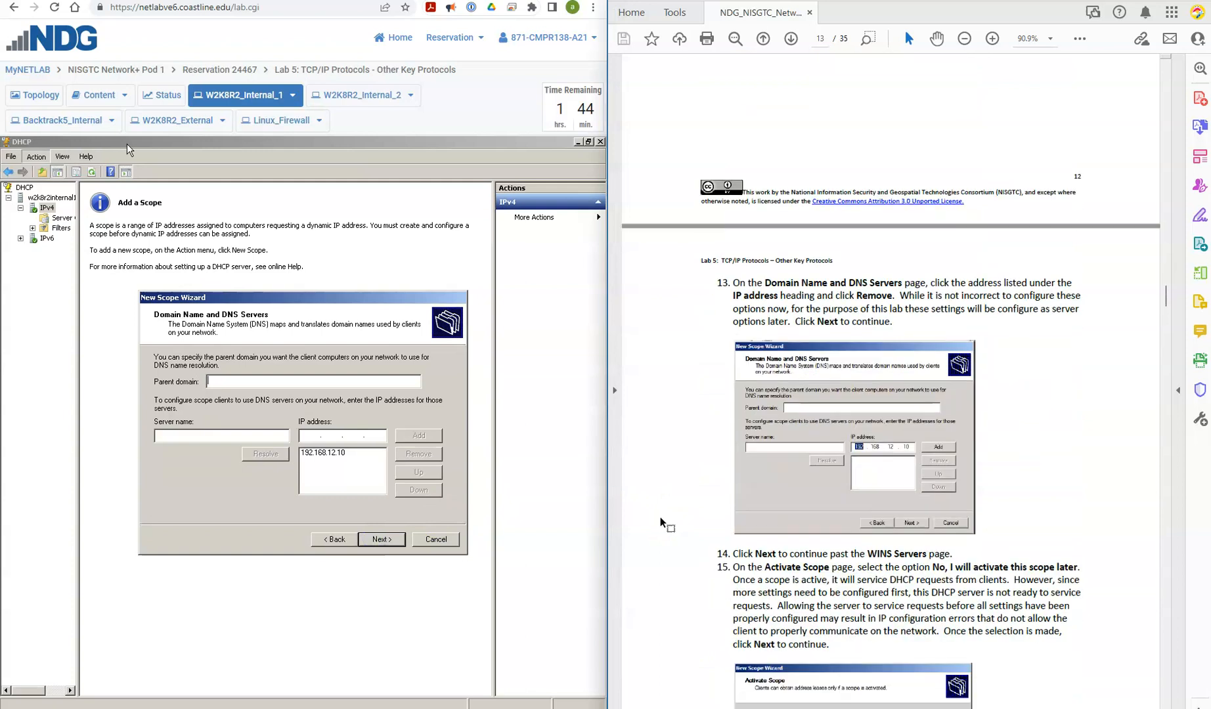
scroll(660, 517, down, 4)
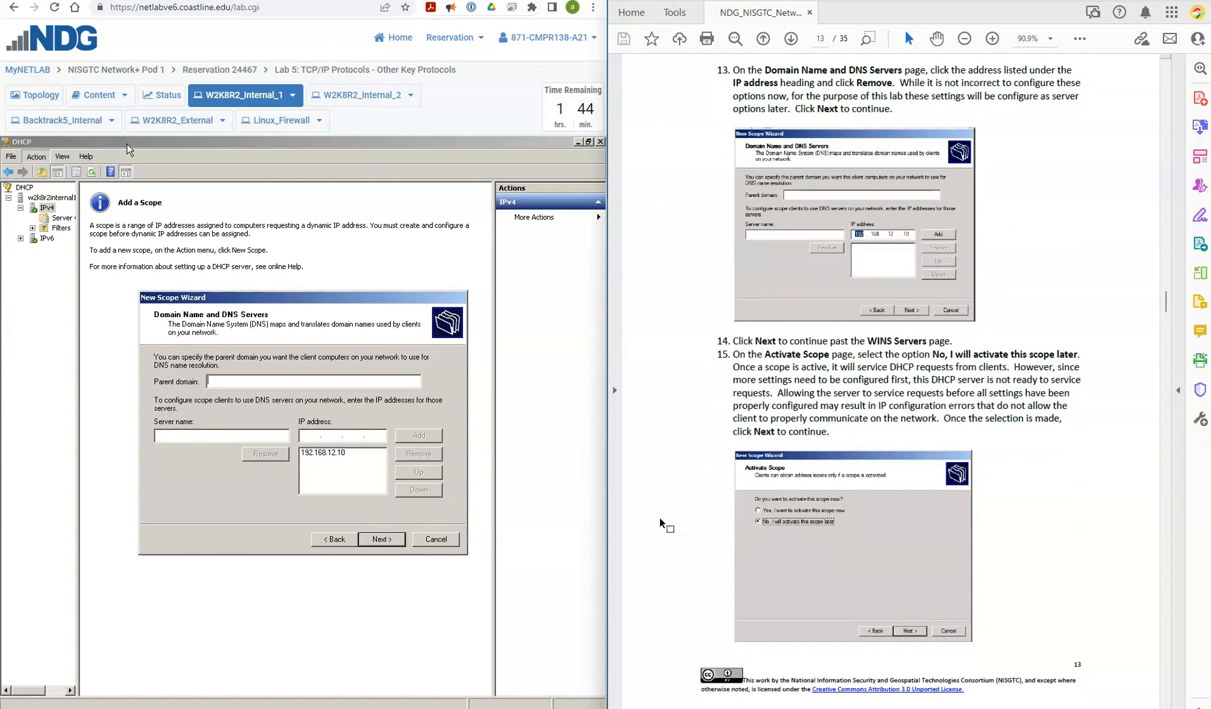
click(705, 74)
click(338, 453)
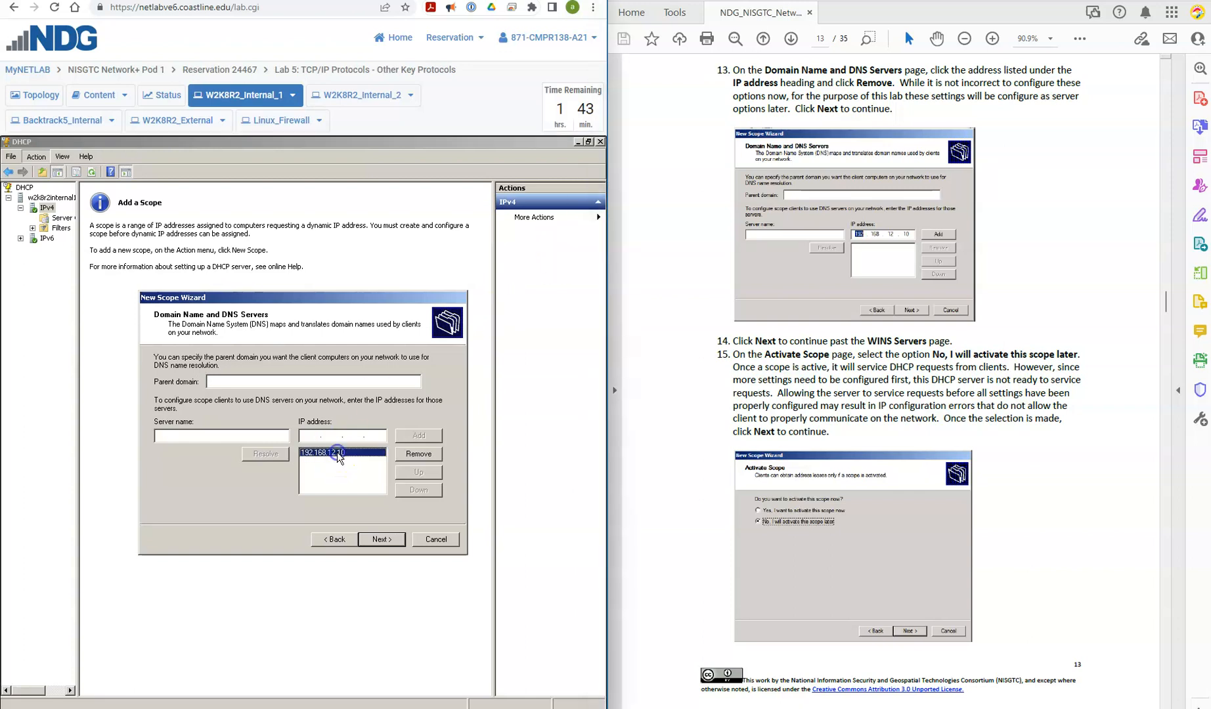
click(404, 453)
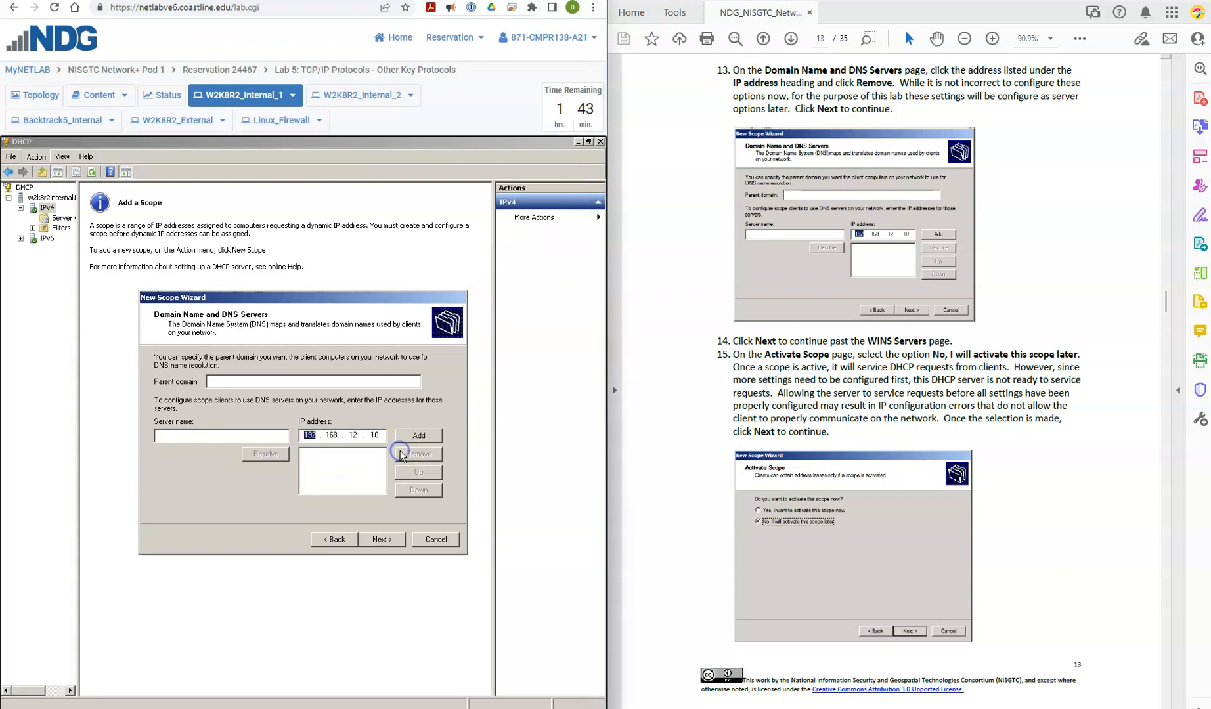
click(382, 540)
Step: Leave the WINS servers blank, choose to activate the scope later and continue to the wizard's completion page
click(672, 392)
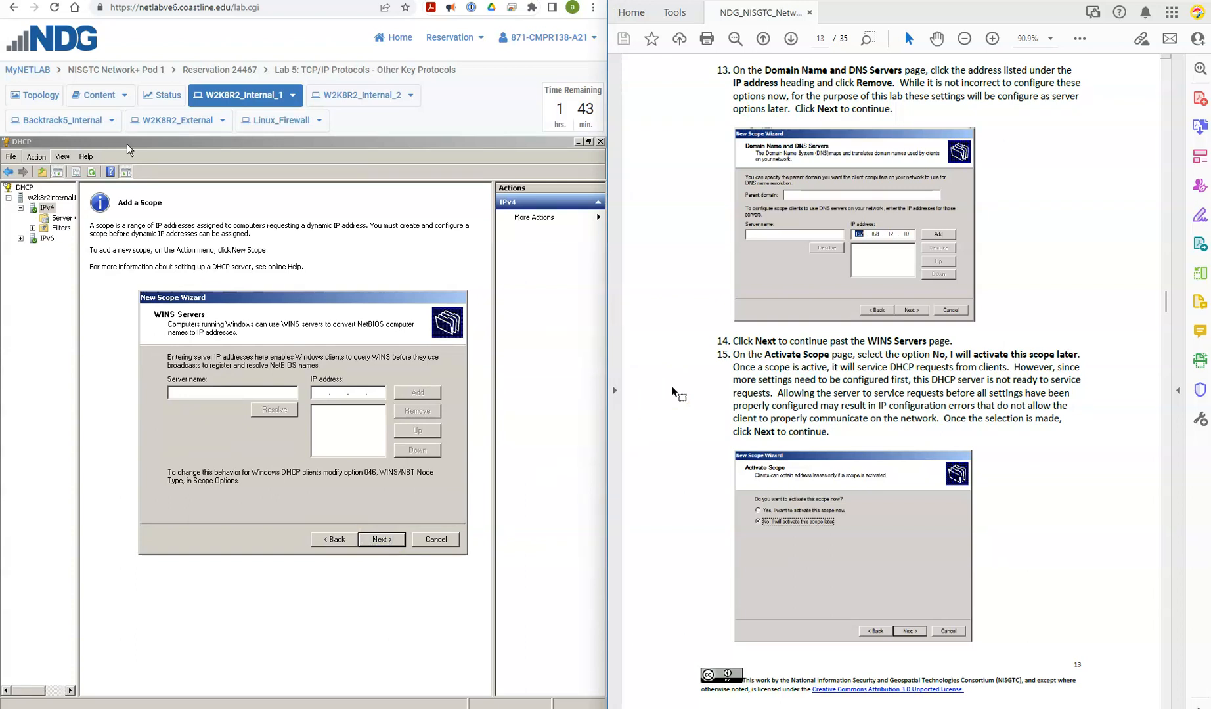
click(231, 358)
click(376, 539)
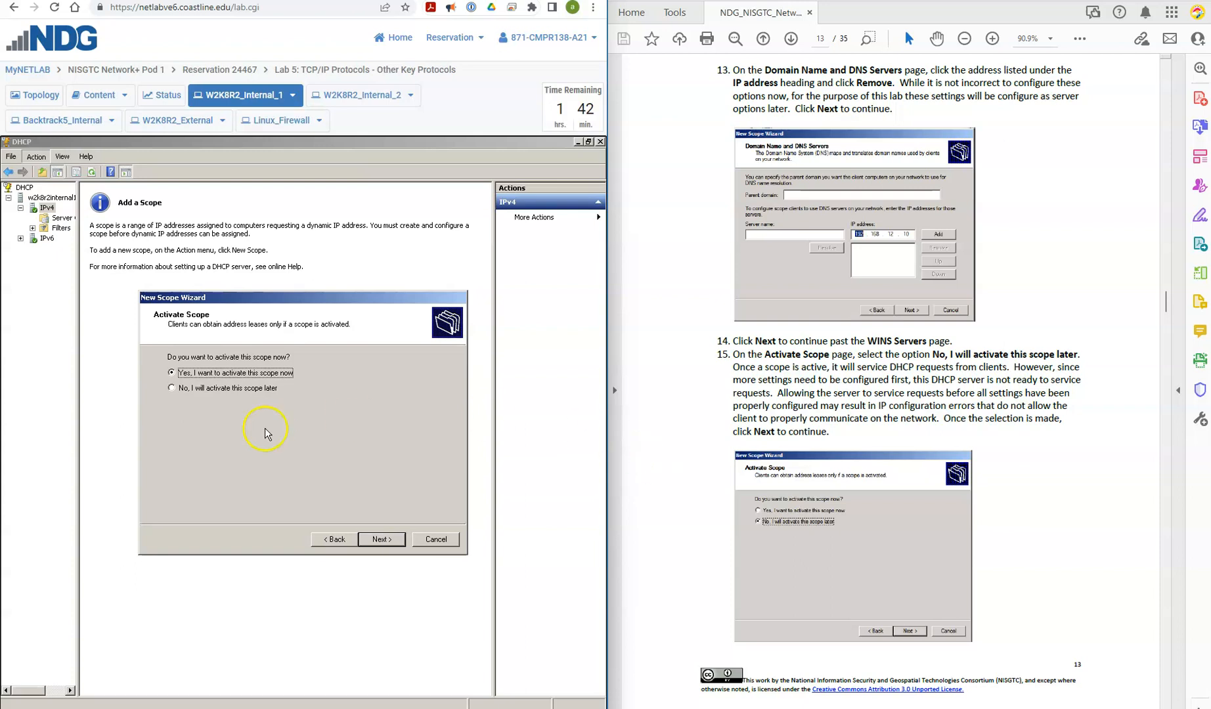
click(185, 391)
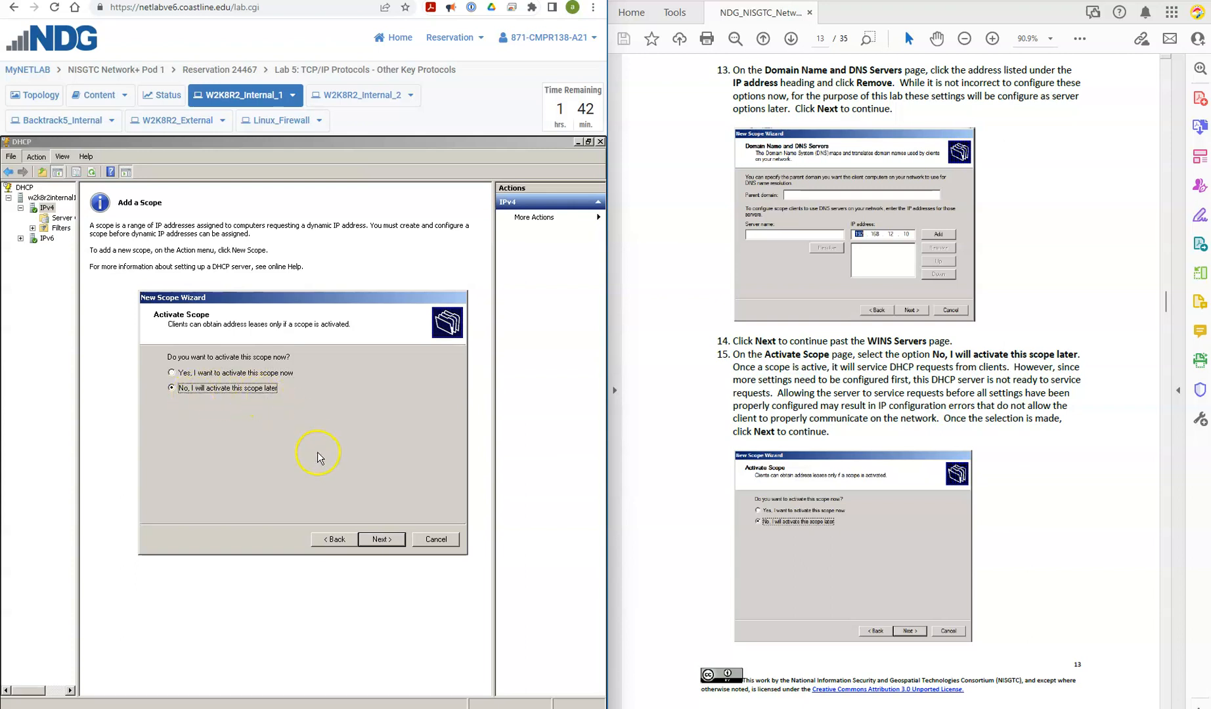
click(382, 539)
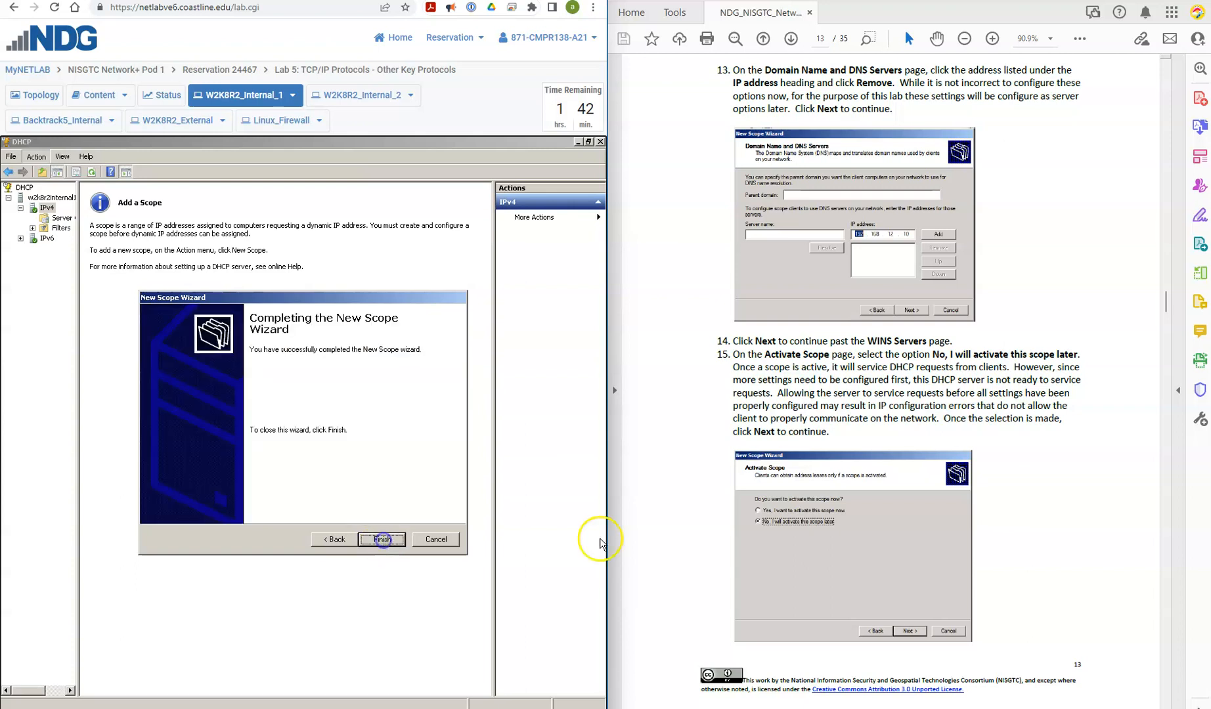
Step: Consult lab steps 16 and 17, then finish the New Scope Wizard and widen the DHCP console tree to show full scope names
click(657, 541)
scroll(658, 541, down, 1)
scroll(657, 542, down, 7)
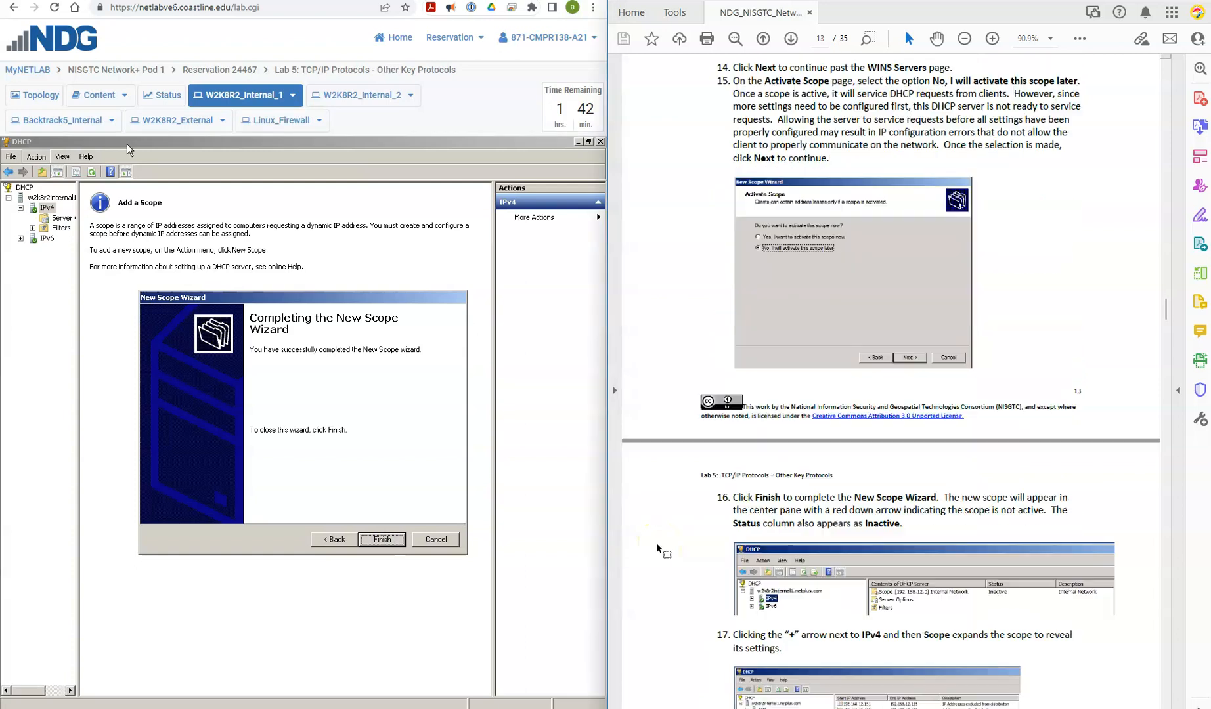
scroll(657, 545, down, 10)
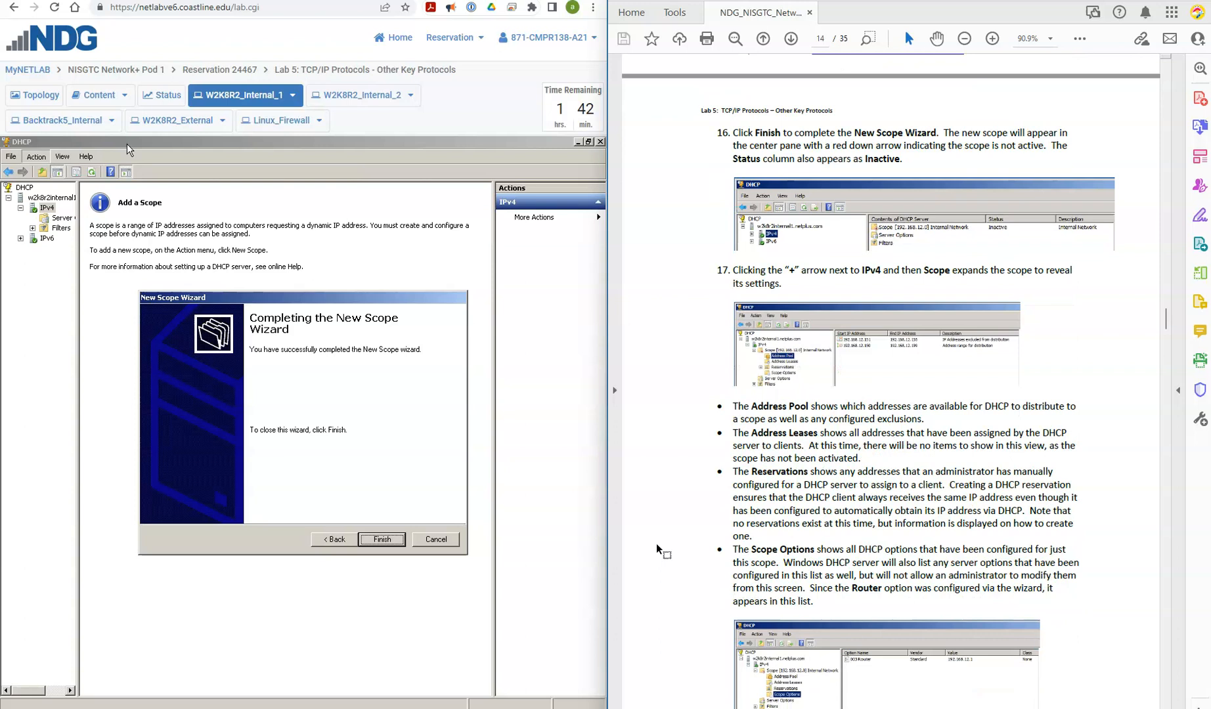
scroll(656, 549, down, 1)
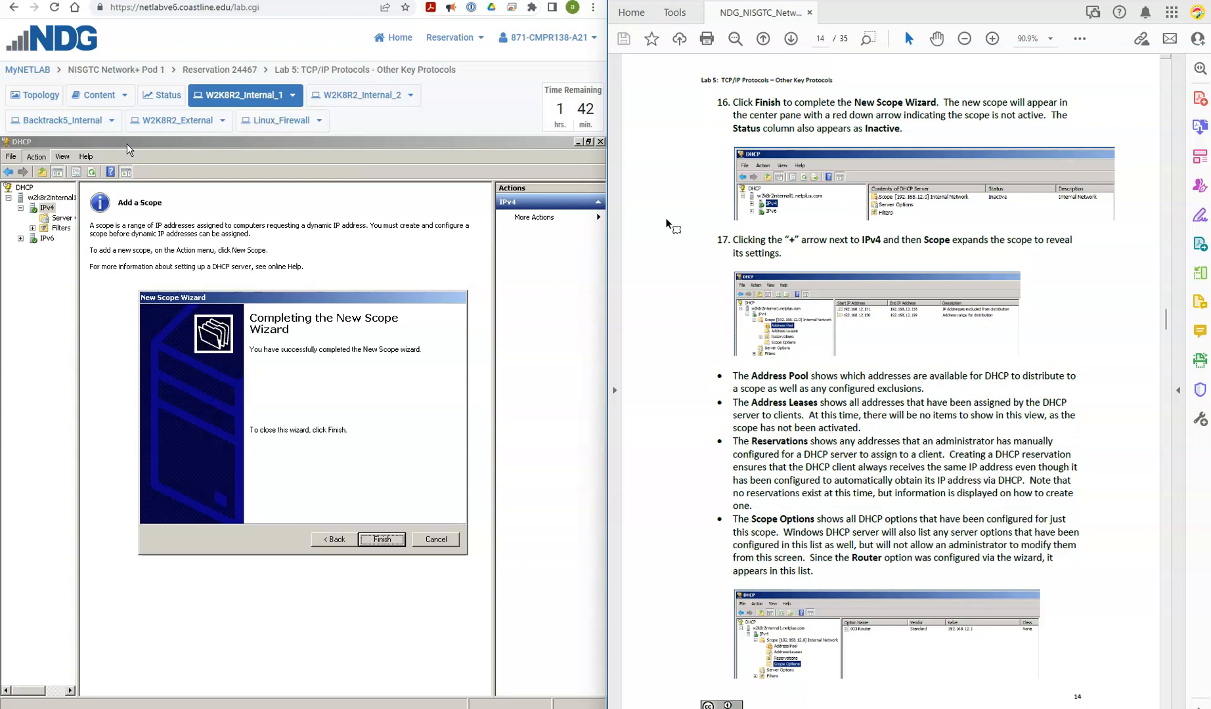
click(388, 543)
drag(79, 297, 171, 299)
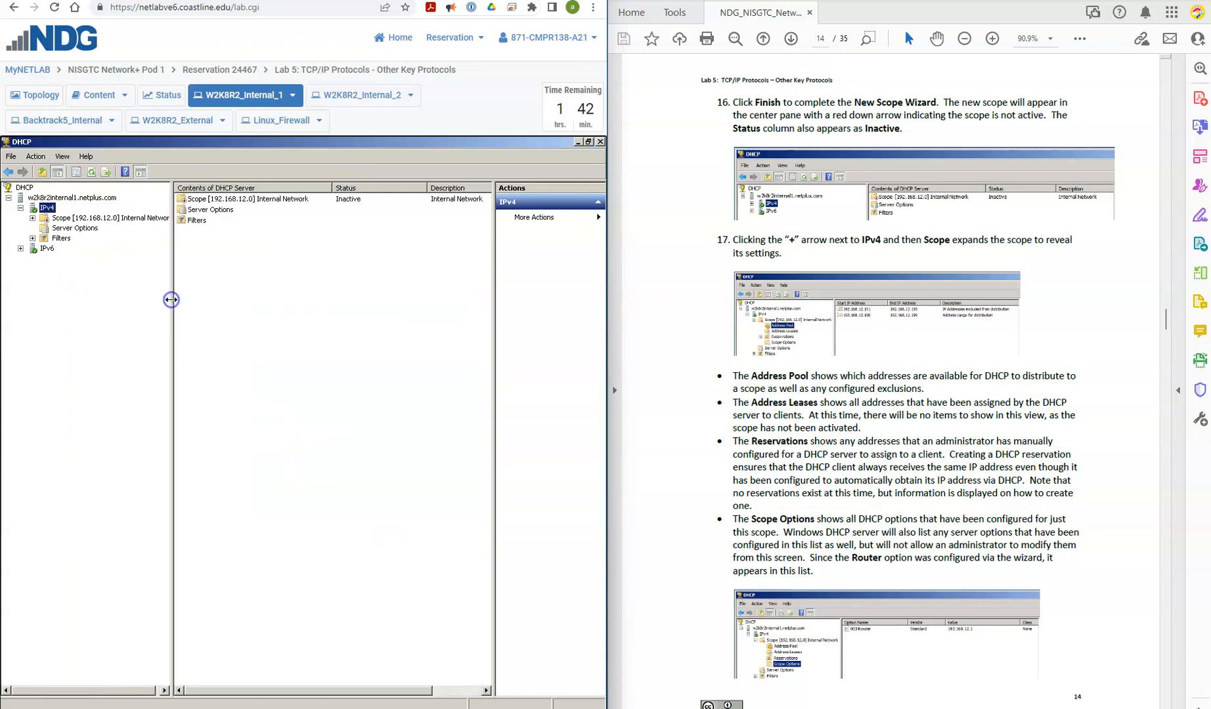